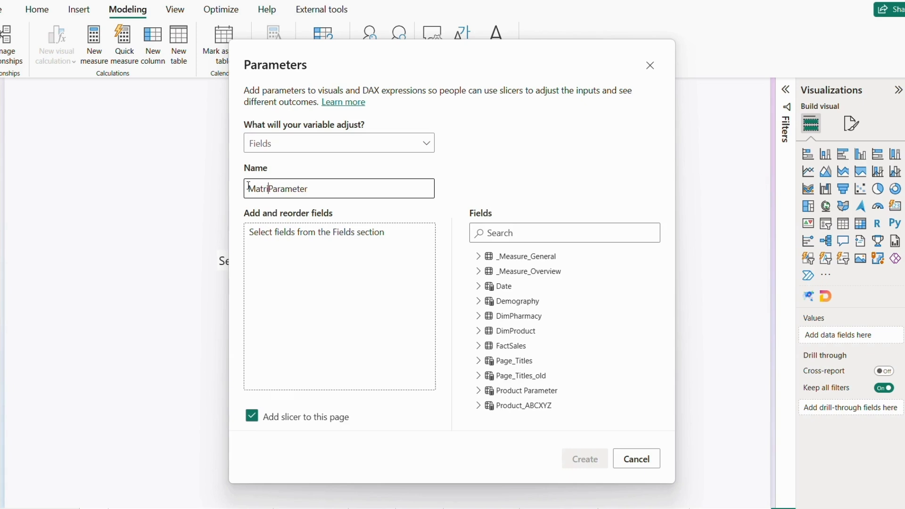
- Add the Total Sales, Total Revenue, Total Margin and Total Cost measures to the field parameter
left_click(513, 234)
type("Tots")
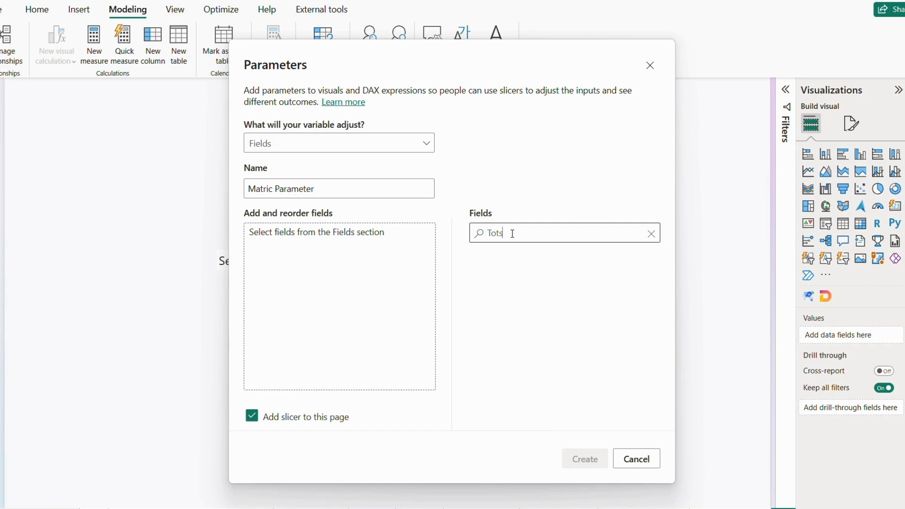
key("BackSpace")
type("al")
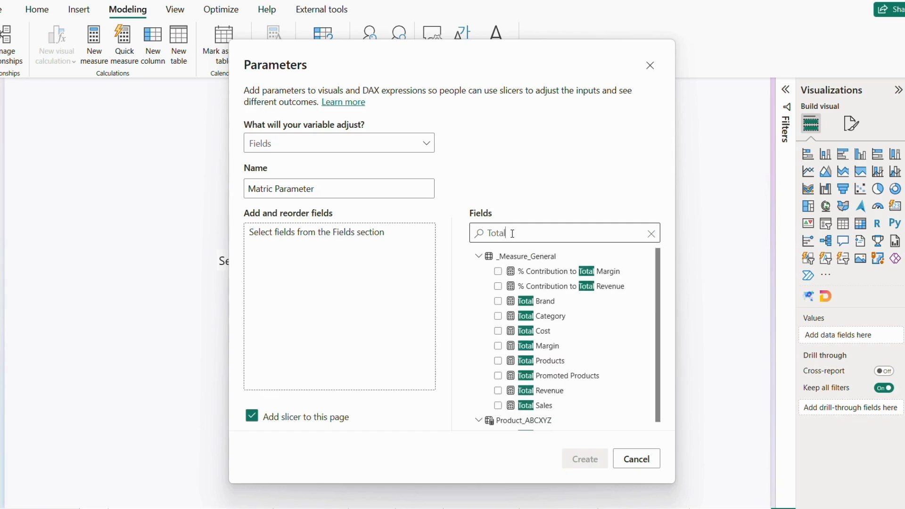
left_click(498, 406)
left_click(498, 390)
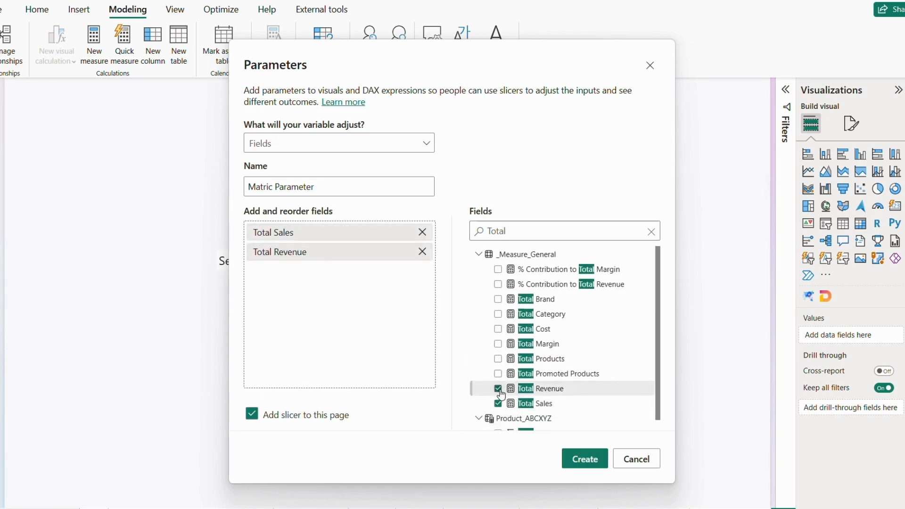
left_click(498, 344)
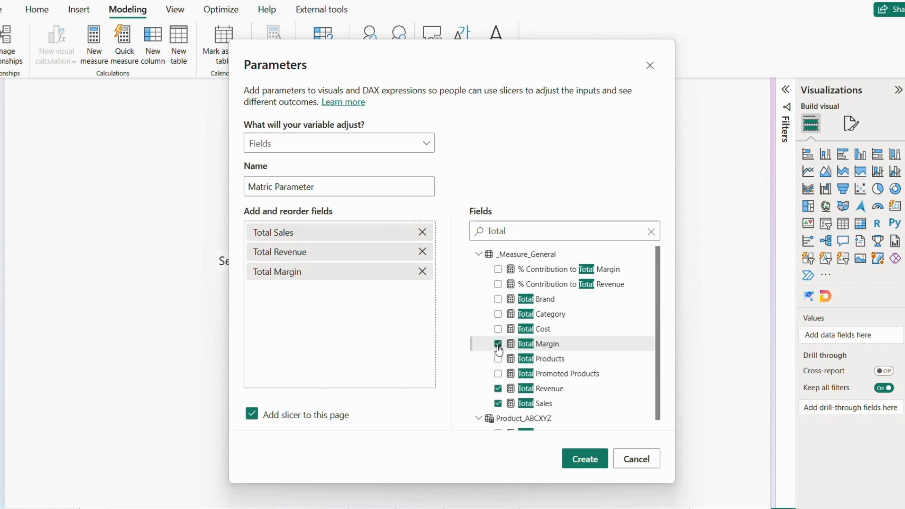
left_click(498, 330)
- Add the Margin % measure to the parameter and create it with a slicer on the page
double_click(514, 232)
type("Ma")
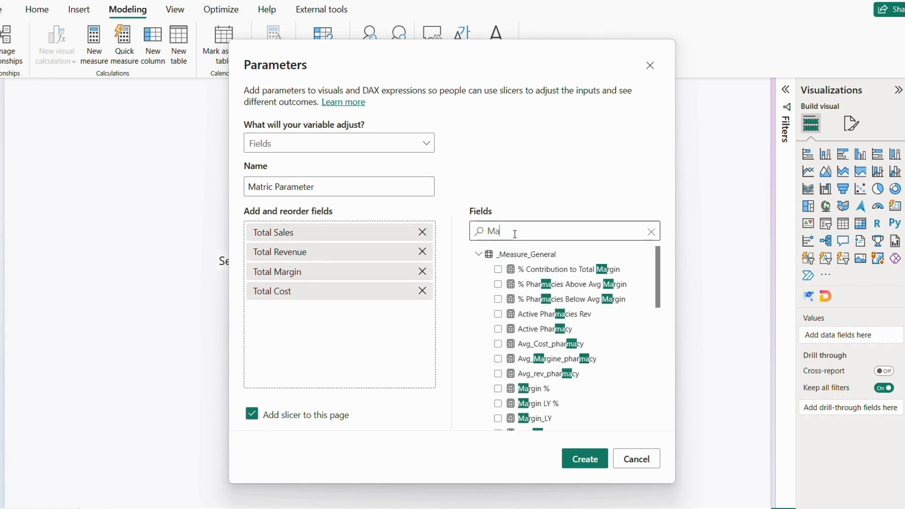
left_click(498, 389)
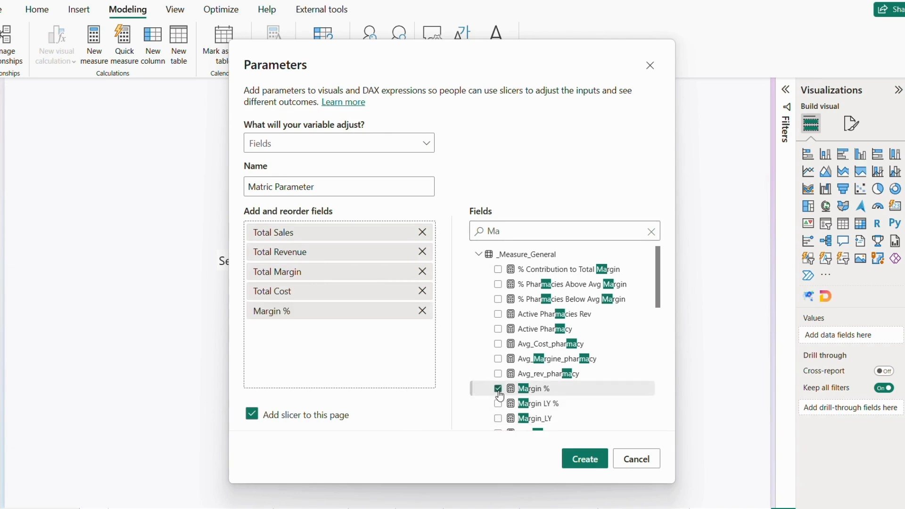
left_click(578, 457)
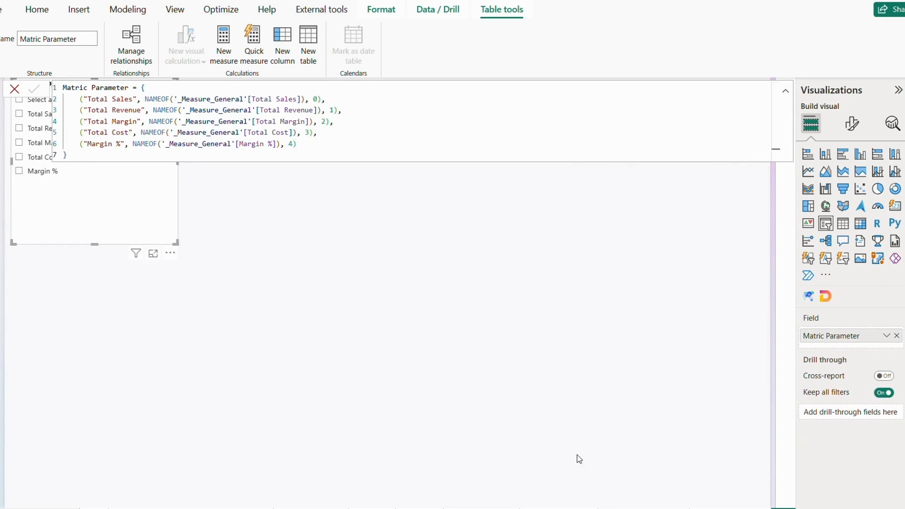
left_click(431, 314)
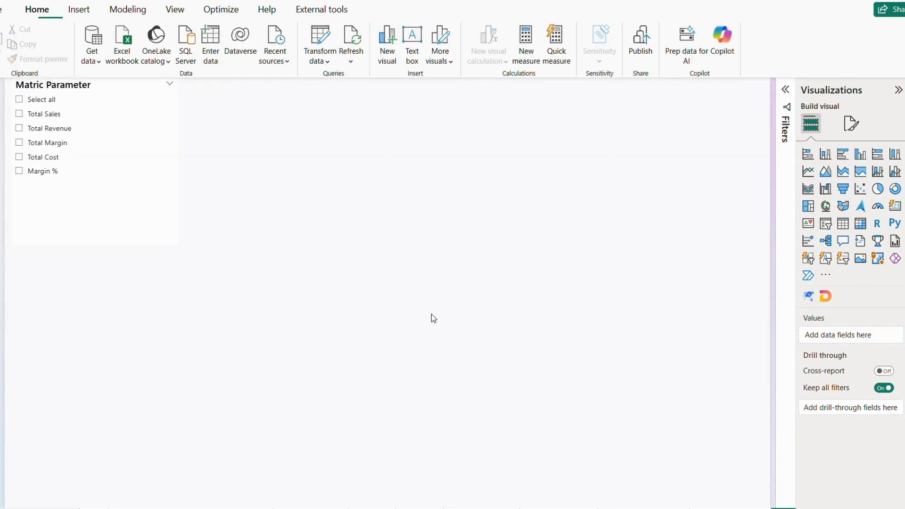
- Examine the Matric Parameter table's formula and its label, fields and order columns in table view
left_click(2, 114)
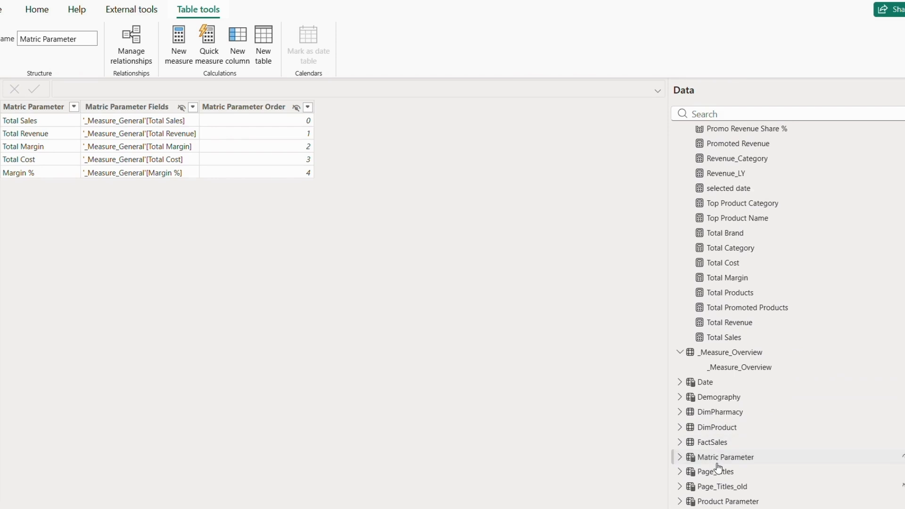
left_click(714, 463)
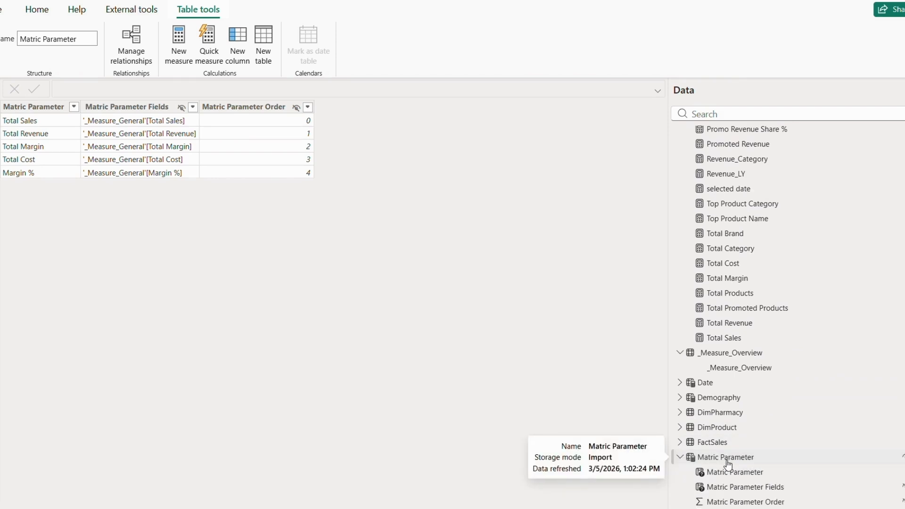
left_click(727, 415)
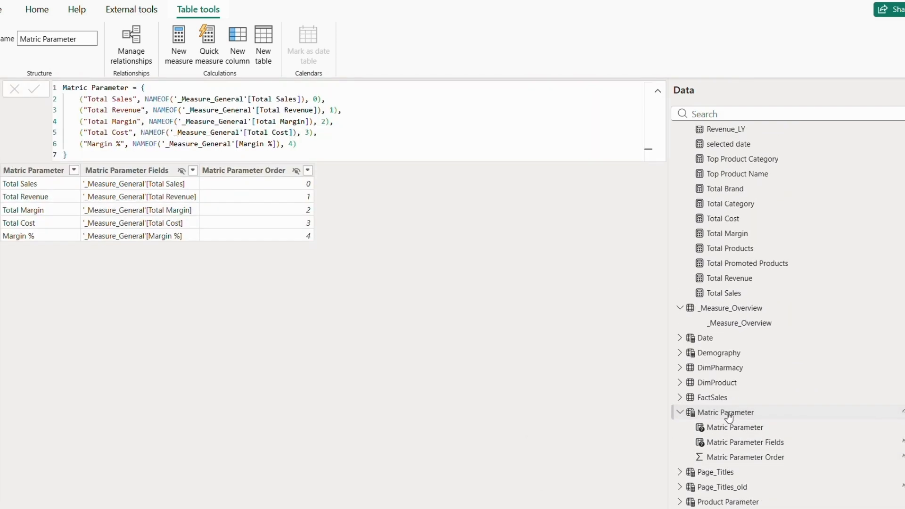
left_click(55, 170)
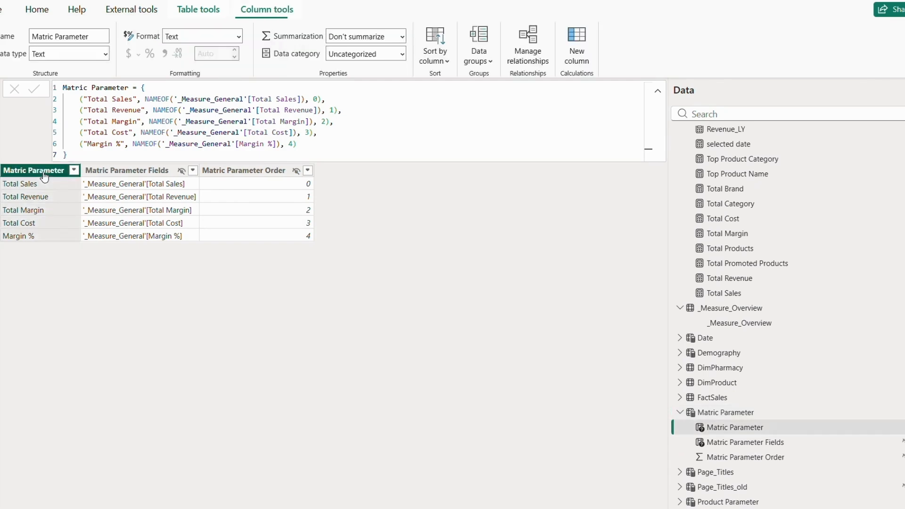
left_click(152, 176)
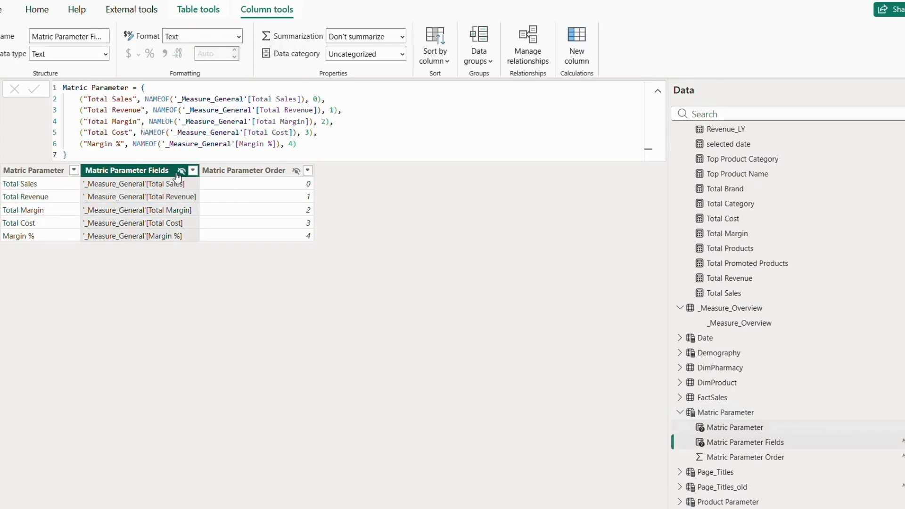
left_click(250, 177)
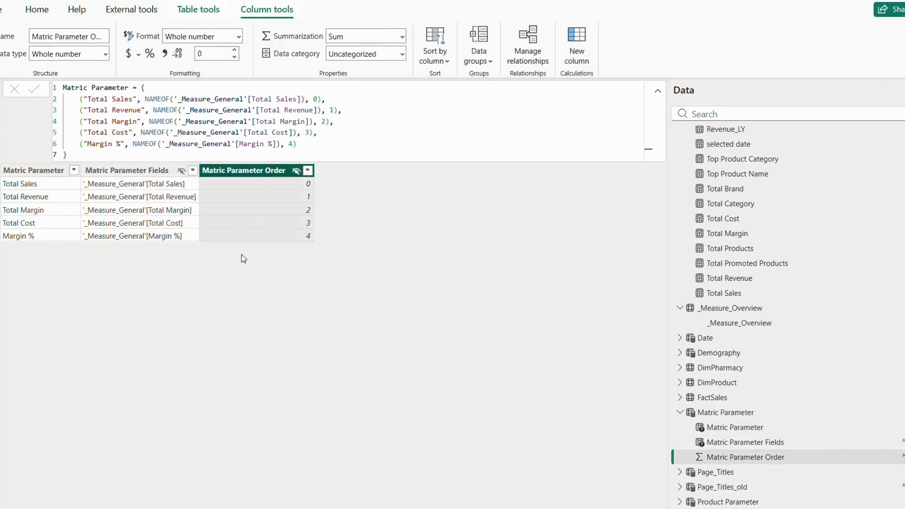
- Shorten the display labels in the Matric Parameter formula to "Sales", "Revenue", "Margin" and "Cost"
left_click(113, 100)
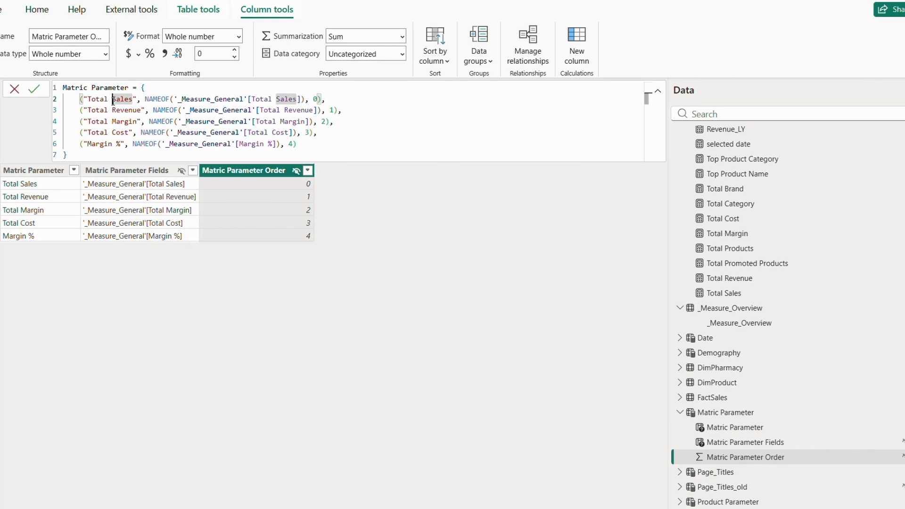
left_click(88, 98, "shift")
key("BackSpace")
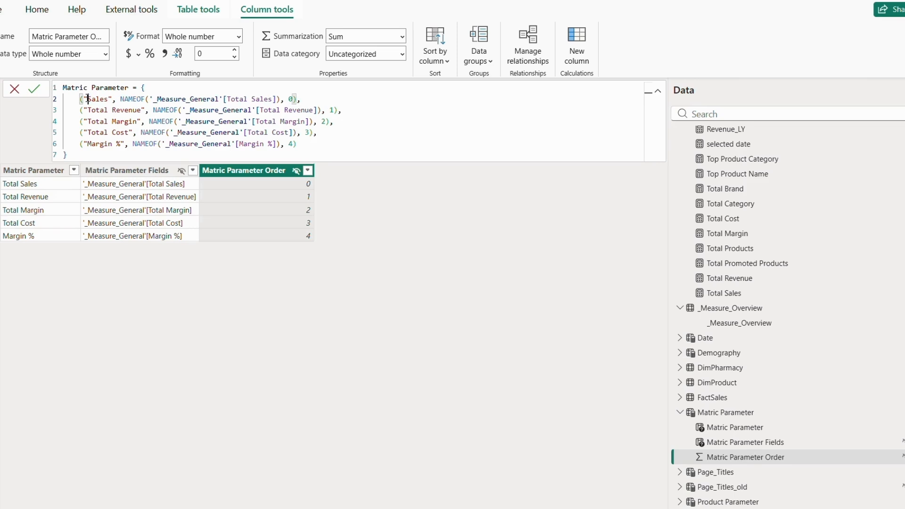
left_click_drag(114, 112, 92, 110)
key("BackSpace")
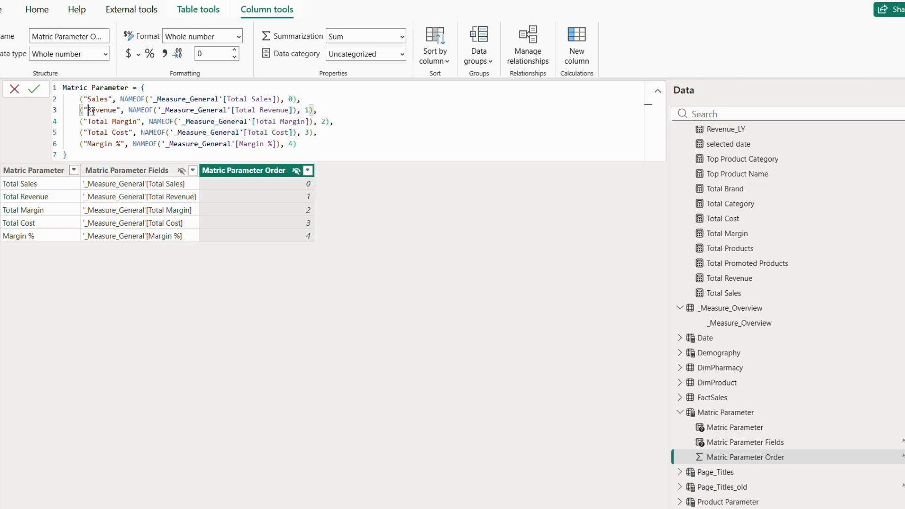
left_click_drag(112, 122, 92, 121)
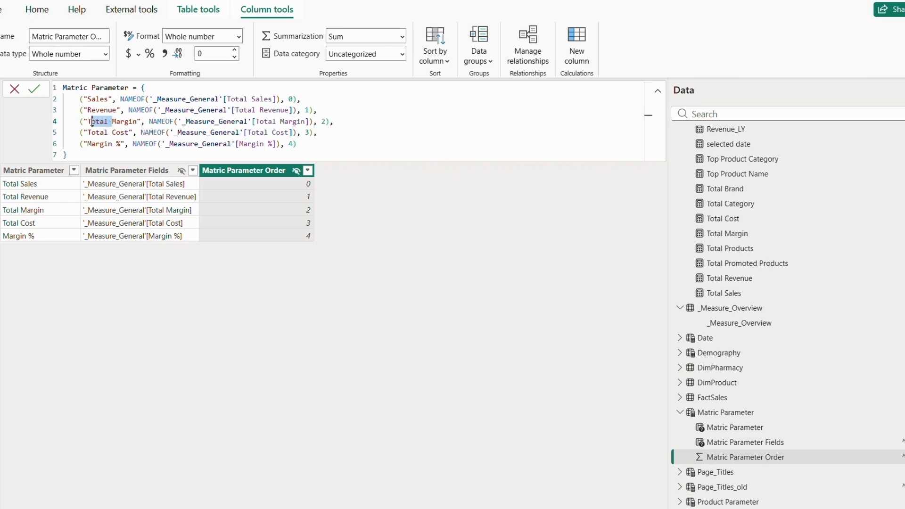
key("BackSpace")
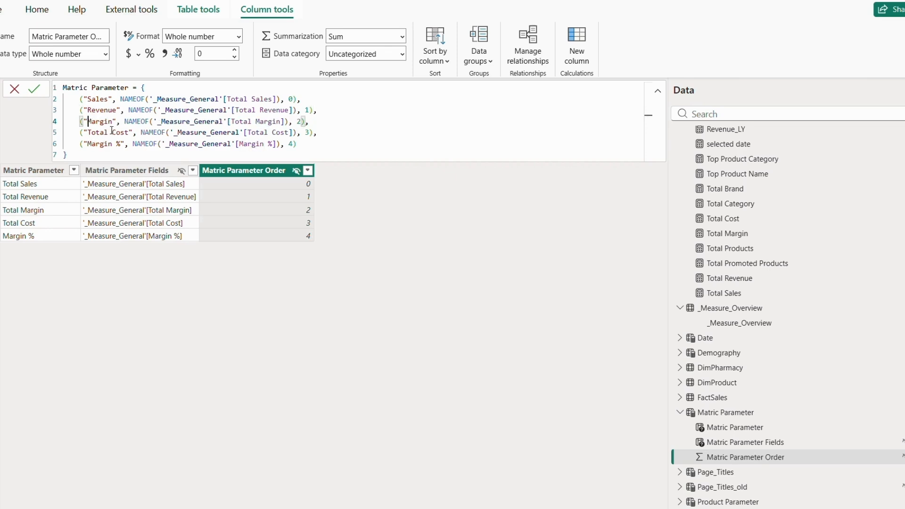
left_click_drag(112, 132, 87, 133)
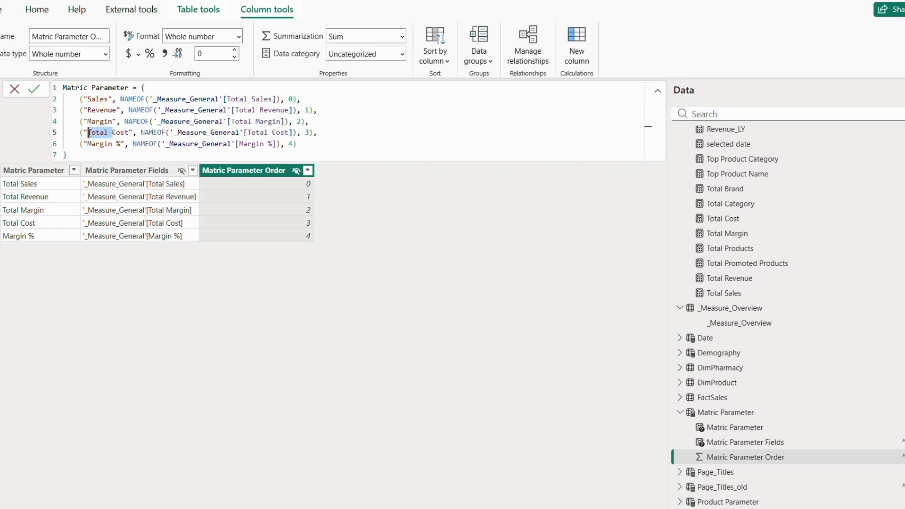
key("BackSpace")
left_click(330, 371)
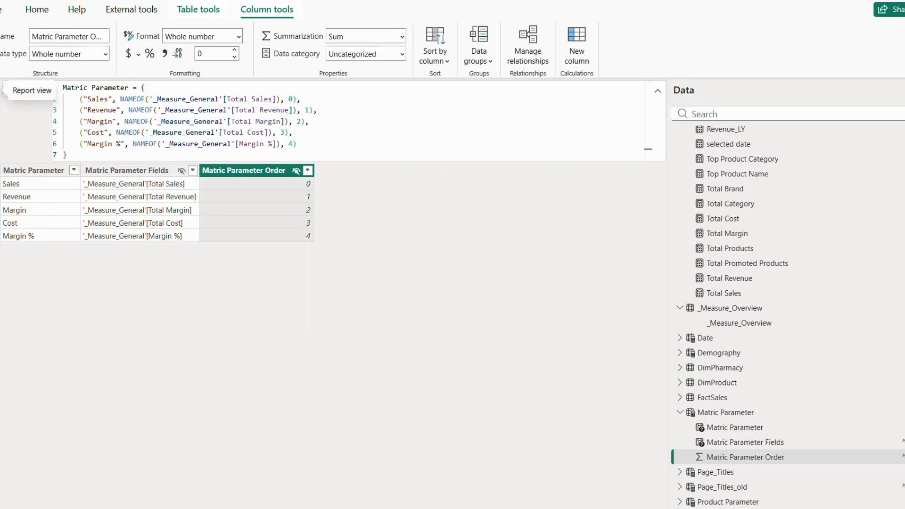
- Move the Matric Parameter slicer slightly inward from the report page's edge and turn on single select for it
left_click(0, 89)
left_click(127, 208)
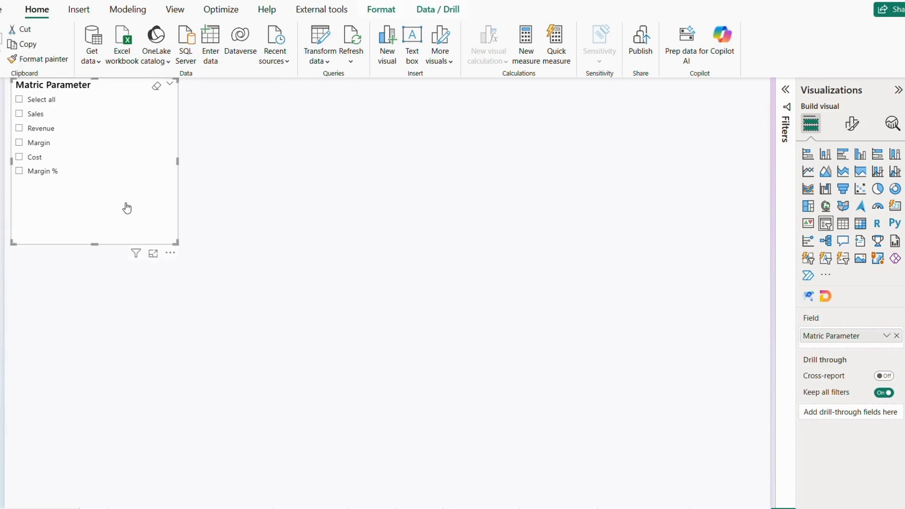
left_click_drag(126, 208, 129, 215)
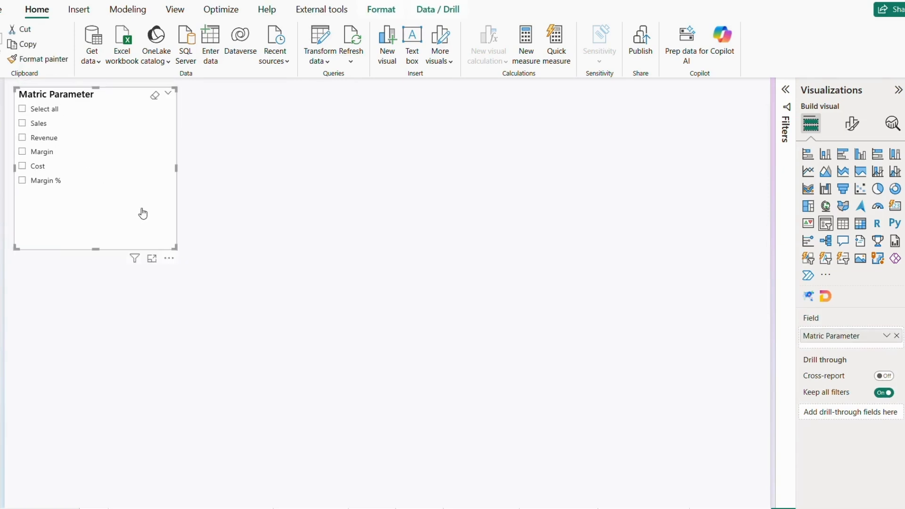
left_click(853, 125)
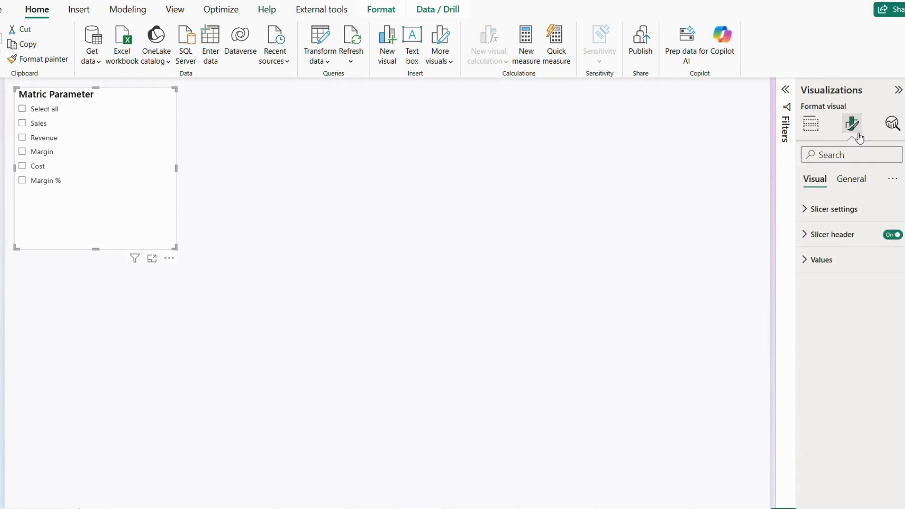
left_click(863, 214)
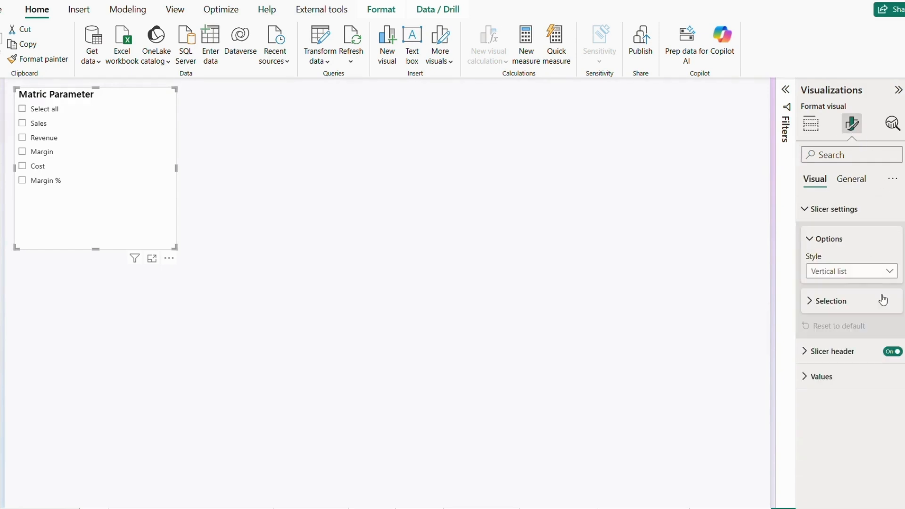
left_click(869, 304)
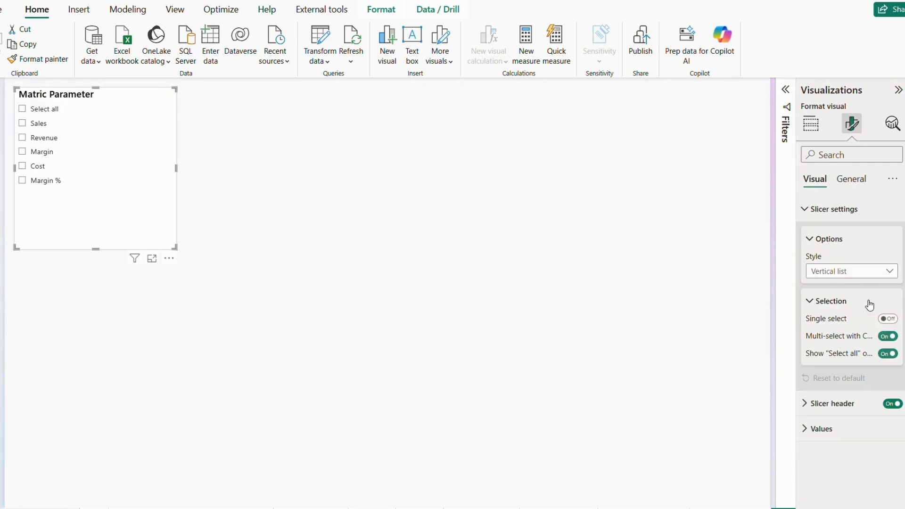
left_click(889, 319)
left_click(553, 316)
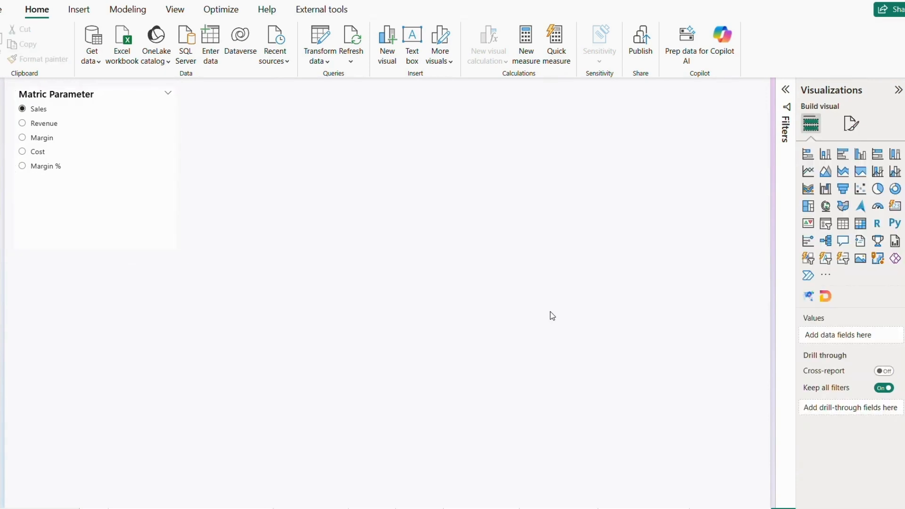
- Insert a line chart beside the slicer and widen it to the far edge of the report page
left_click(811, 177)
left_click_drag(105, 368, 284, 196)
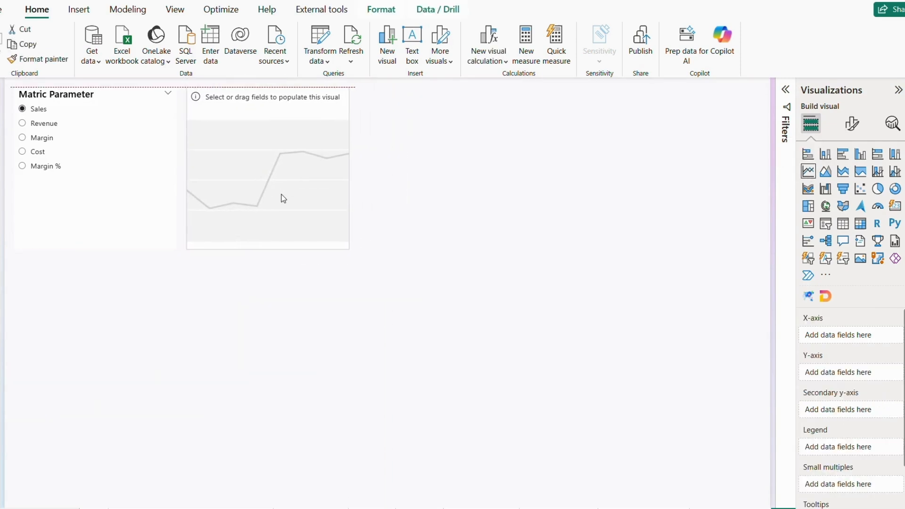
left_click_drag(349, 171, 763, 188)
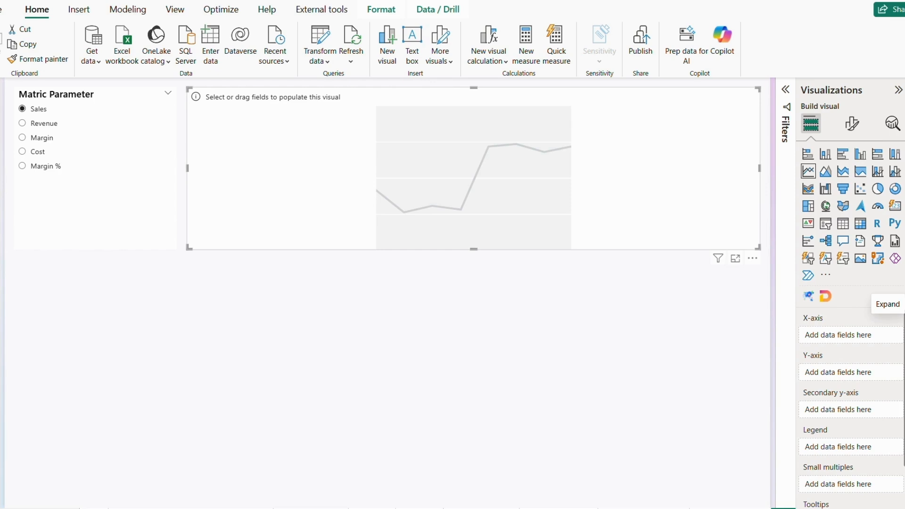
- Find the Date Hierarchy field and assign it to the line chart's X-axis
left_click(900, 296)
left_click(858, 113)
type("date")
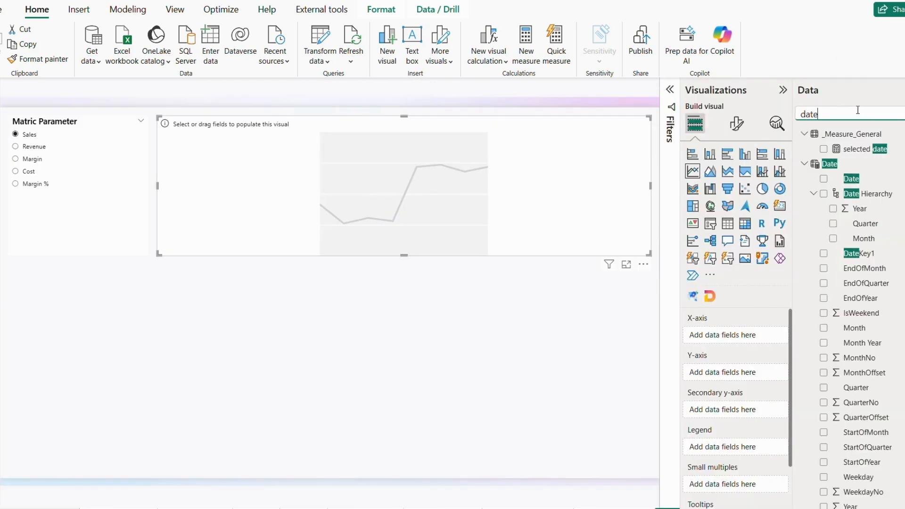
left_click_drag(861, 194, 754, 340)
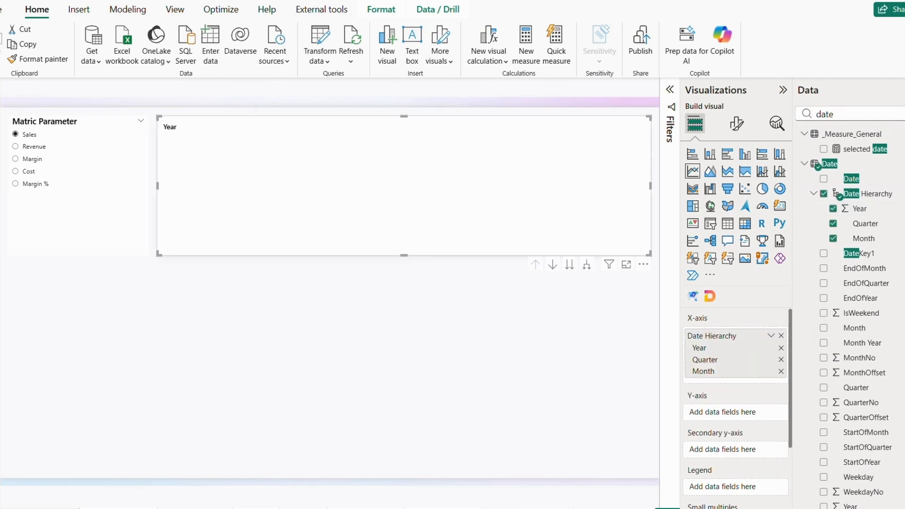
- Assign the Matric Parameter field to the line chart's Y-axis and expand the date hierarchy down to month level
left_click(903, 114)
left_click(804, 239)
left_click_drag(847, 265, 736, 414)
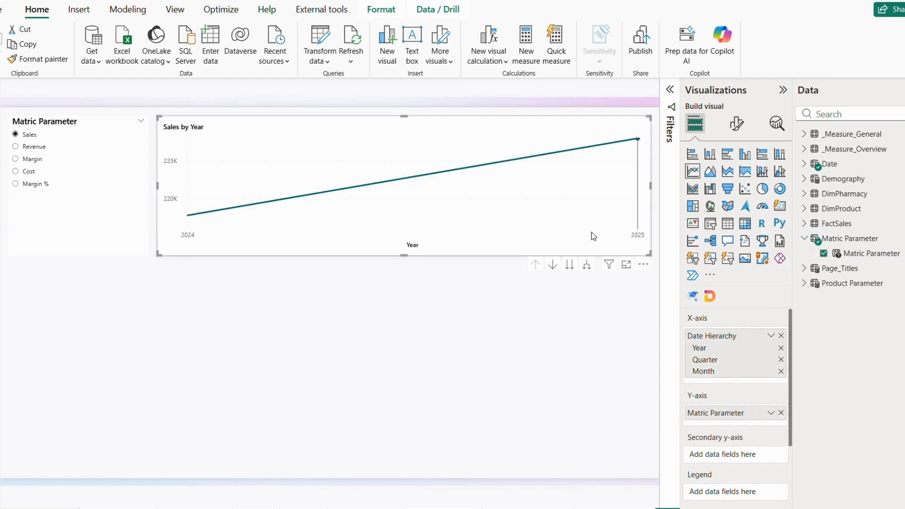
left_click(587, 265)
left_click(586, 270)
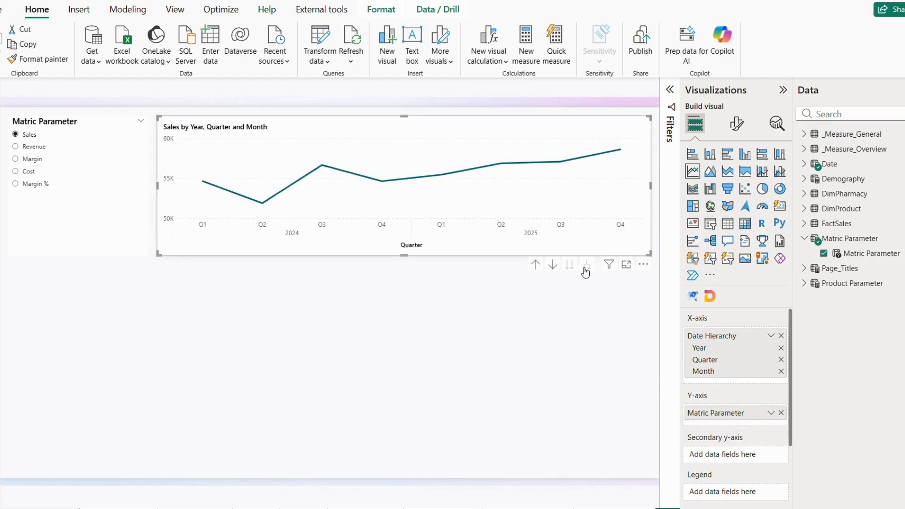
- Switch the slicer's selected metric to Revenue and then to Margin
left_click(32, 150)
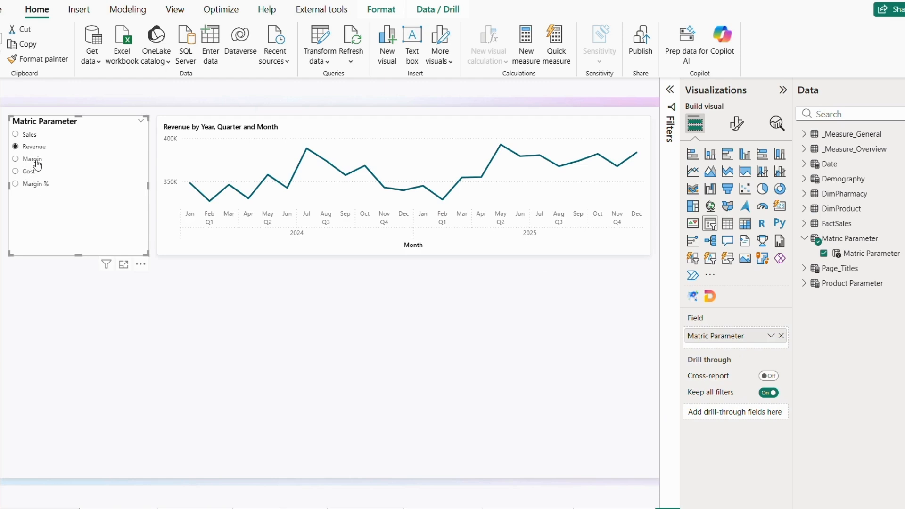
left_click(37, 162)
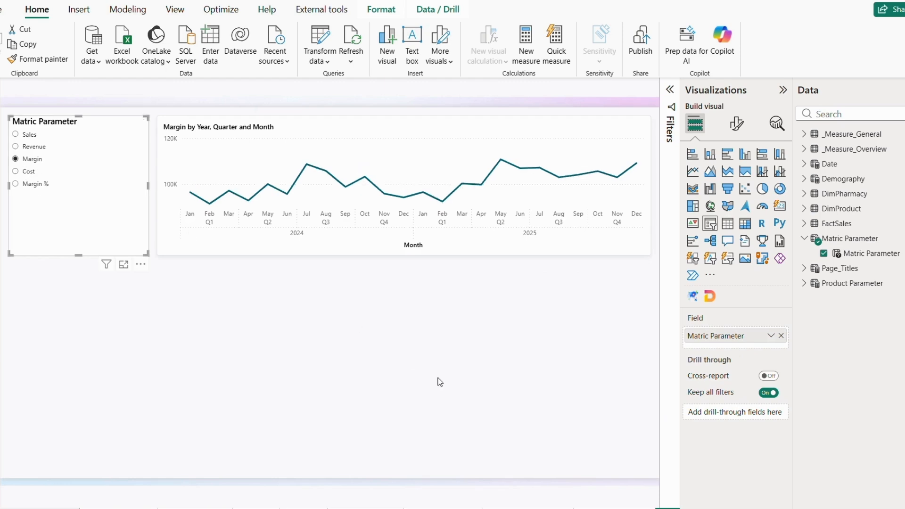
- Turn on data labels for the line chart
left_click(623, 251)
left_click(740, 133)
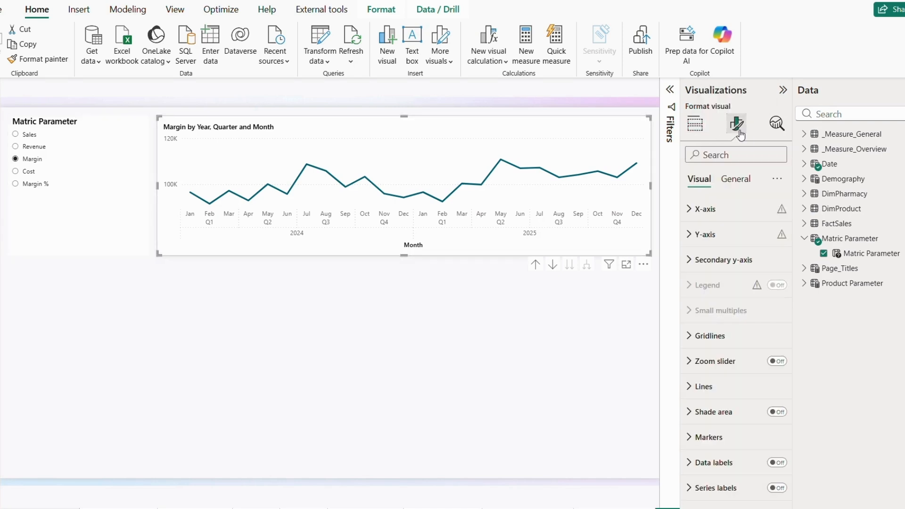
left_click(777, 464)
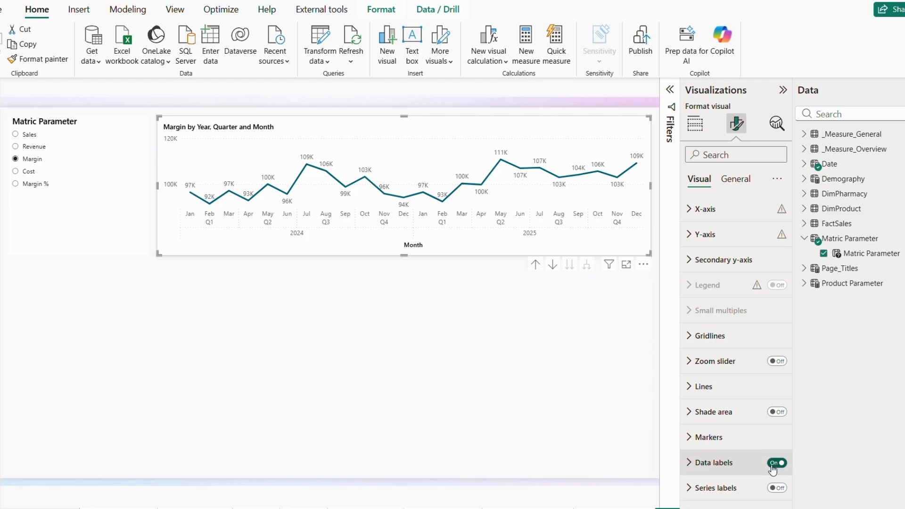
- Switch the metric slicer to Margin % and then to Revenue to check the labelled line chart
left_click(33, 186)
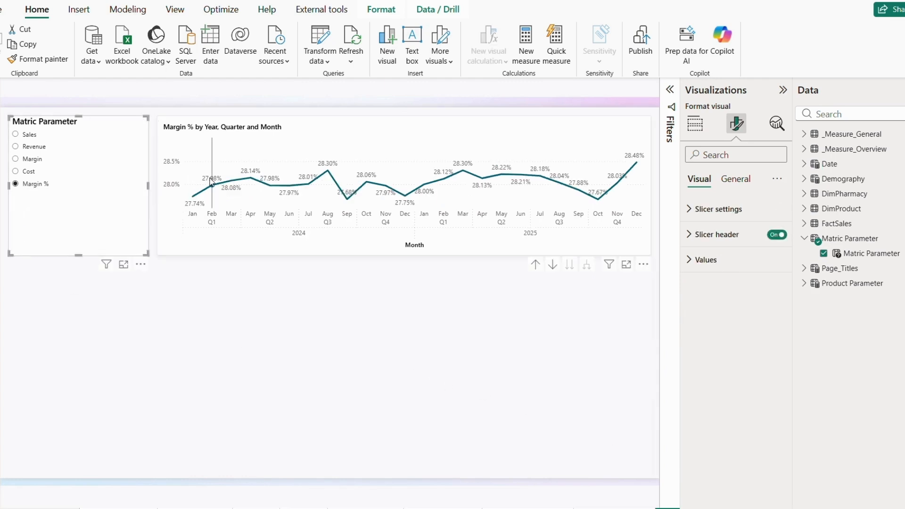
mouse_move(214, 183)
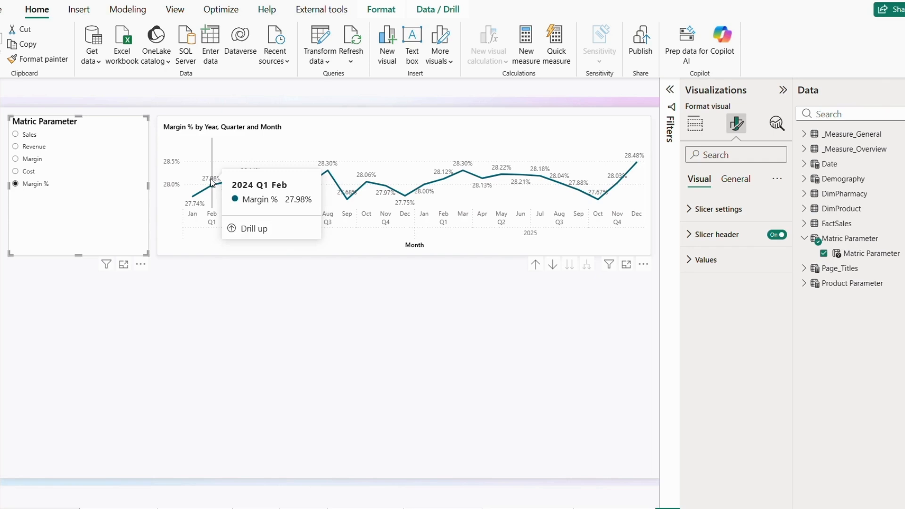
left_click(49, 150)
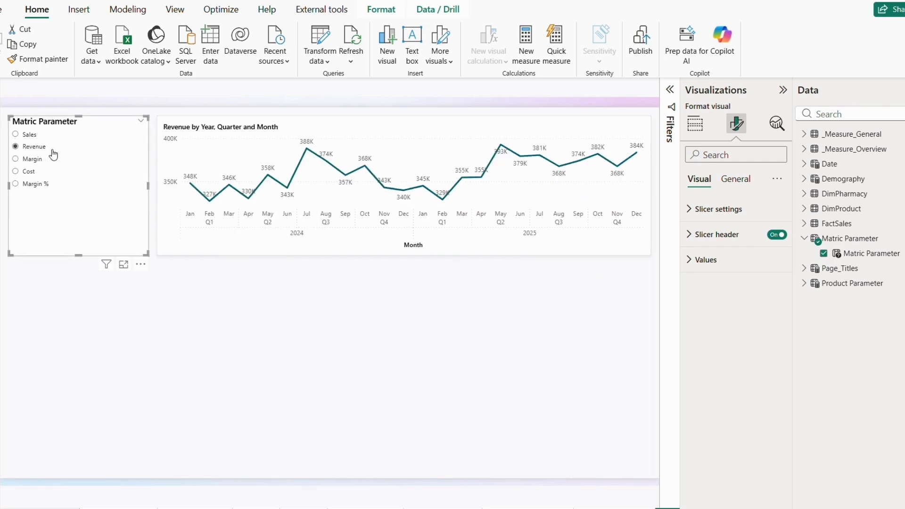
mouse_move(190, 185)
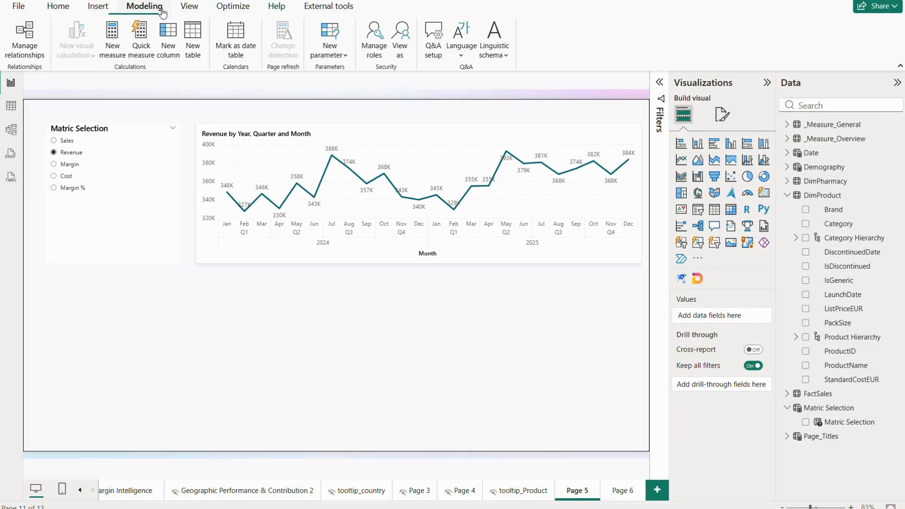
- Start a new fields parameter named Product Parameter and add the PharmacyType field from DimPharmacy to it
left_click(334, 54)
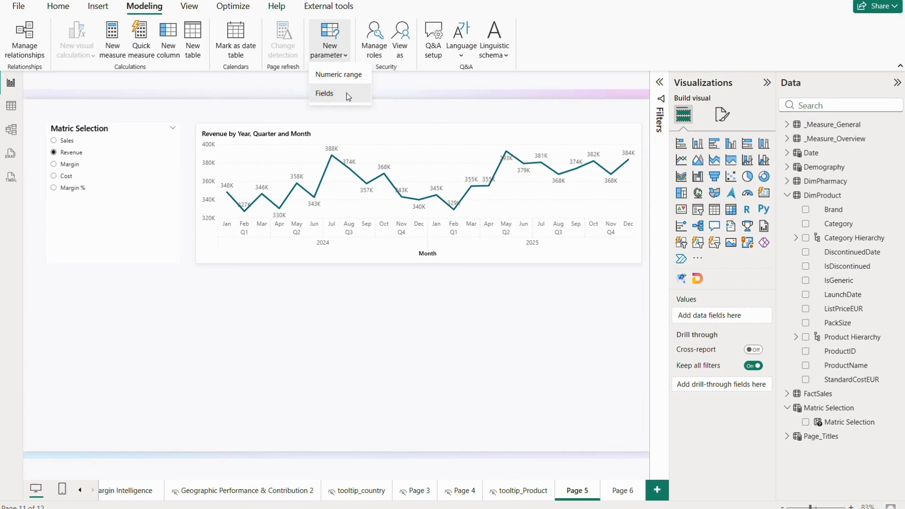
left_click(346, 92)
left_click(262, 176)
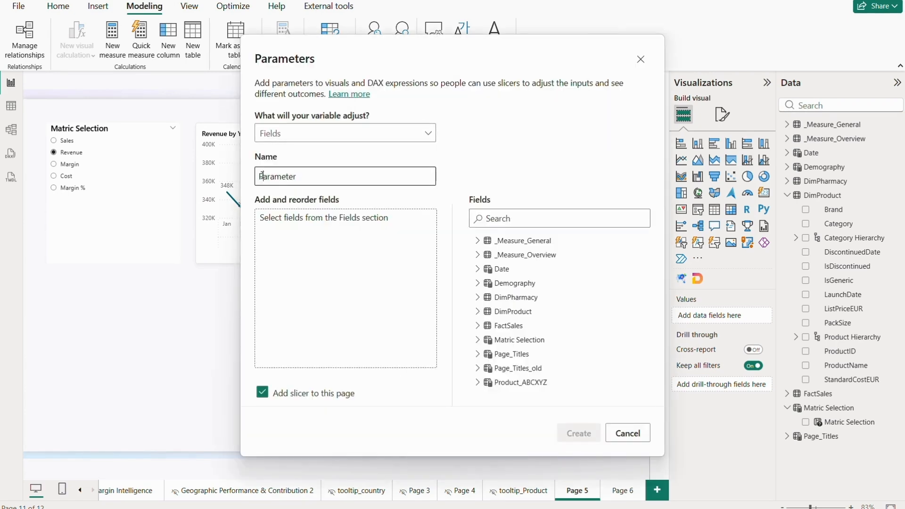
type("Product")
left_click(493, 218)
type("typ")
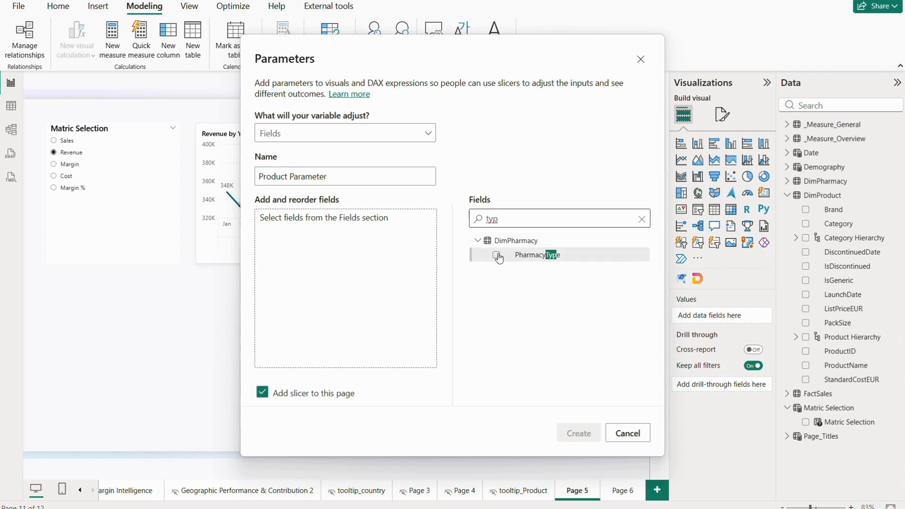
left_click(523, 256)
- Add Category from DimProduct and Country from DimPharmacy to the parameter, and create it with a slicer on the page
double_click(508, 217)
type("cate")
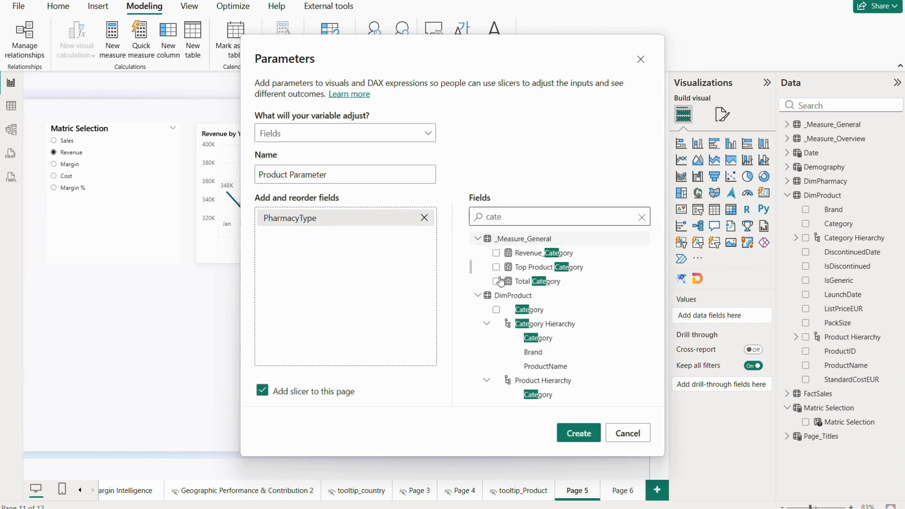
left_click(497, 310)
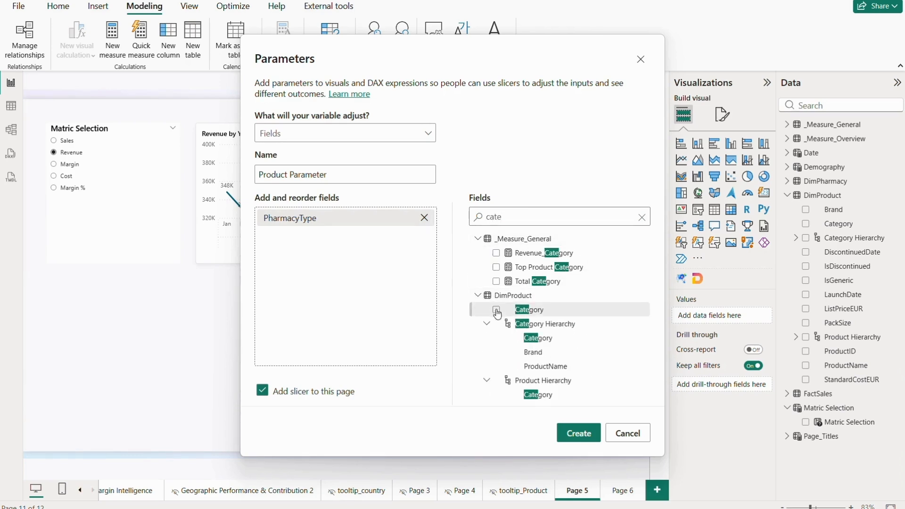
double_click(509, 215)
type("cou")
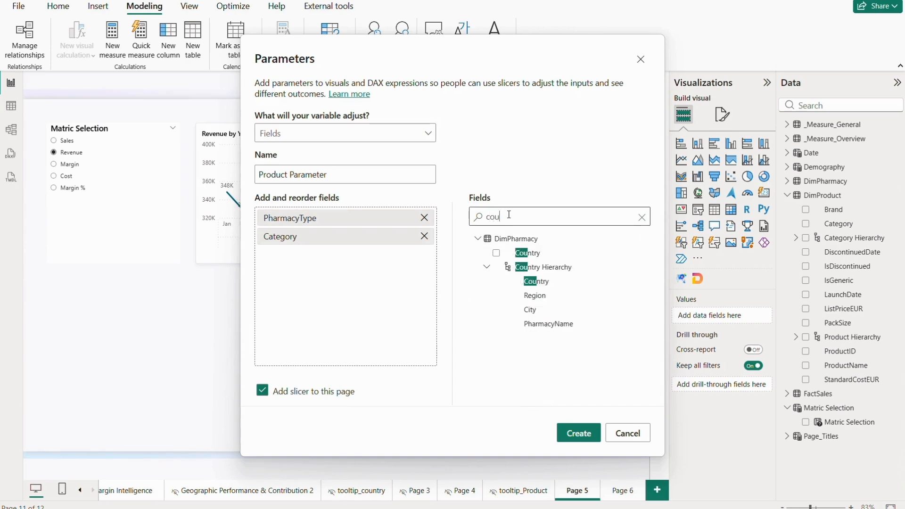
left_click(497, 254)
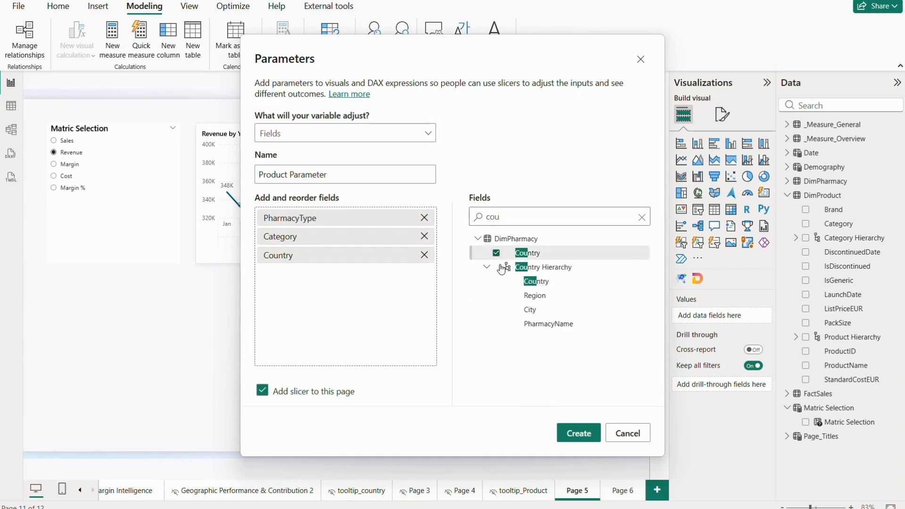
left_click(576, 431)
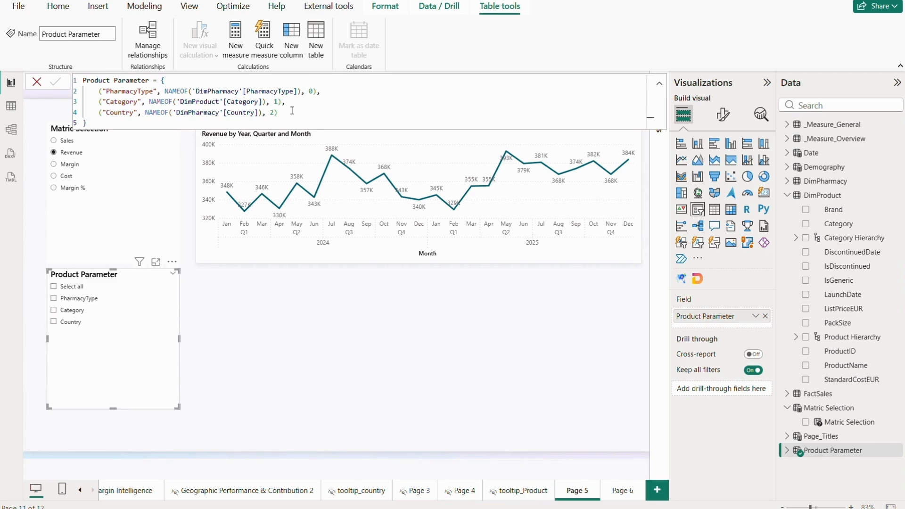
left_click(254, 384)
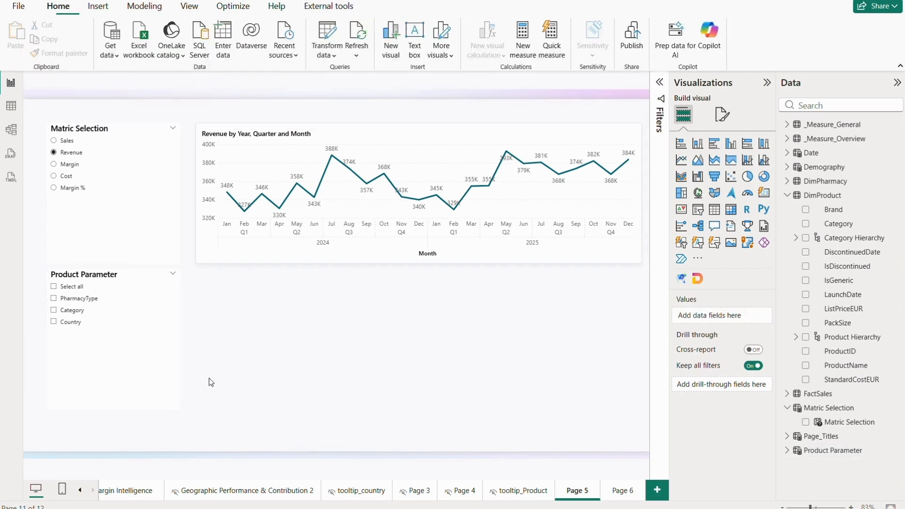
- Turn on single select for the Product Parameter slicer
left_click(144, 369)
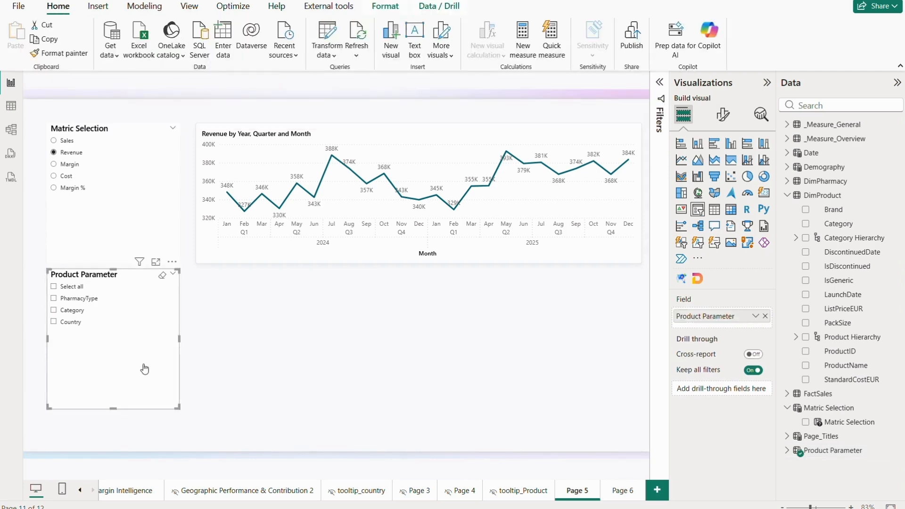
left_click(723, 115)
left_click(729, 208)
left_click(725, 284)
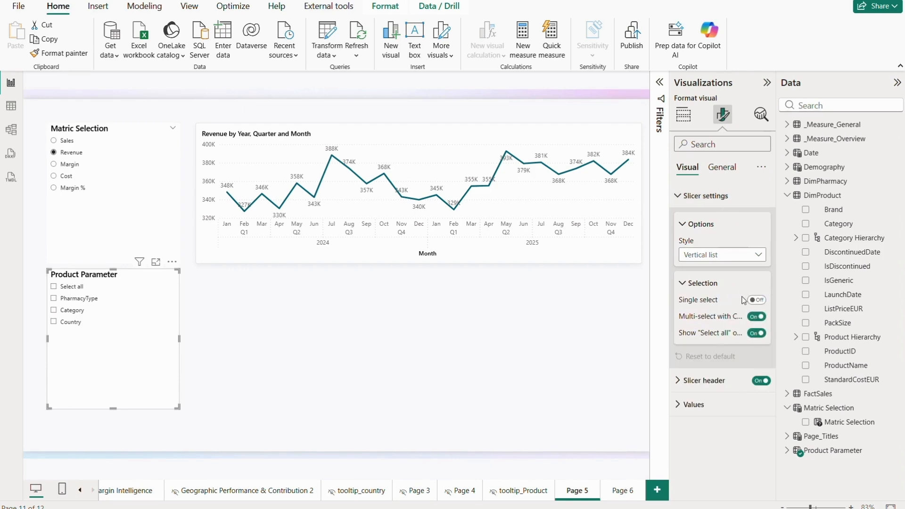
left_click(756, 301)
left_click(512, 358)
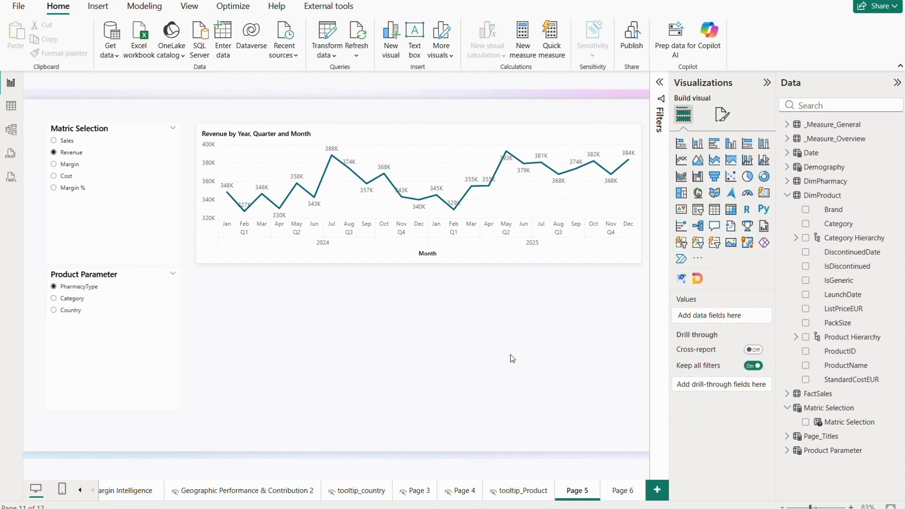
- Insert a stacked column chart with Product Parameter on the X-axis and Matric Selection on the Y-axis
left_click(698, 143)
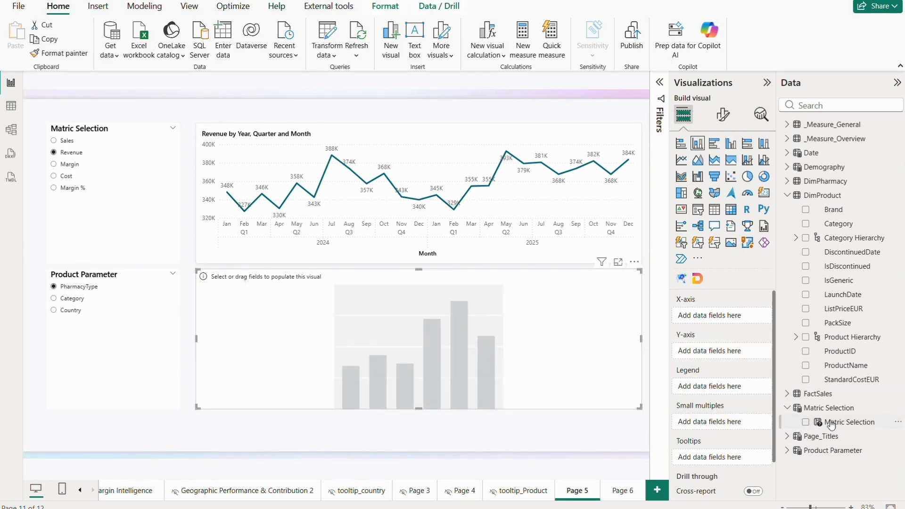
left_click_drag(838, 426, 714, 353)
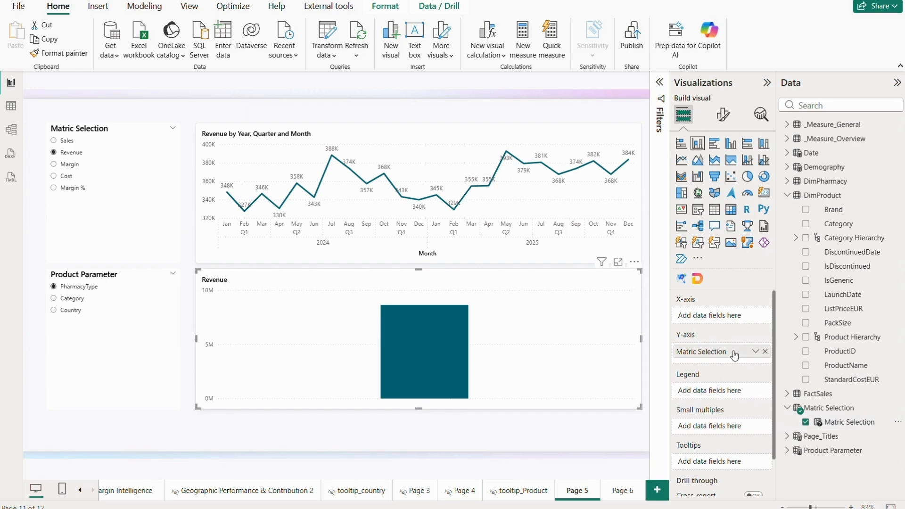
left_click(787, 451)
left_click_drag(849, 465, 717, 323)
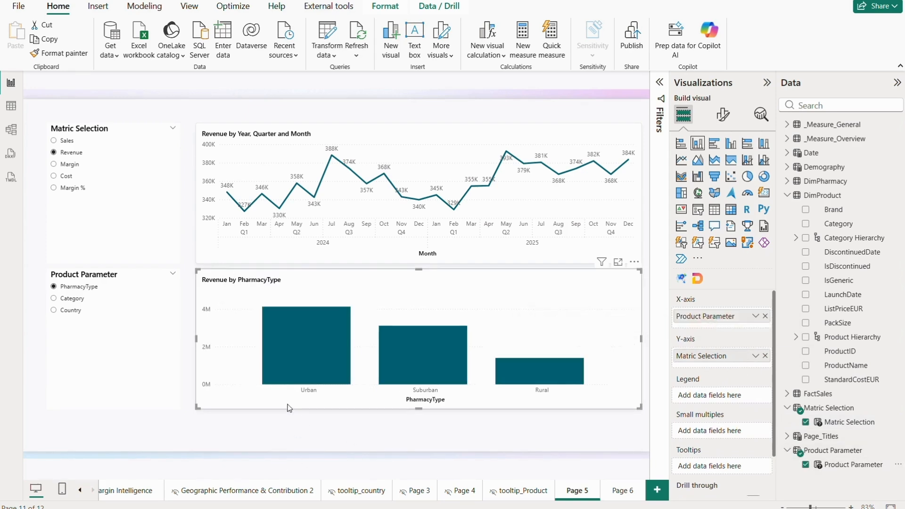
- Switch the Matric Selection slicer to Margin then Cost, and the Product Parameter slicer to Category then Country
mouse_move(306, 332)
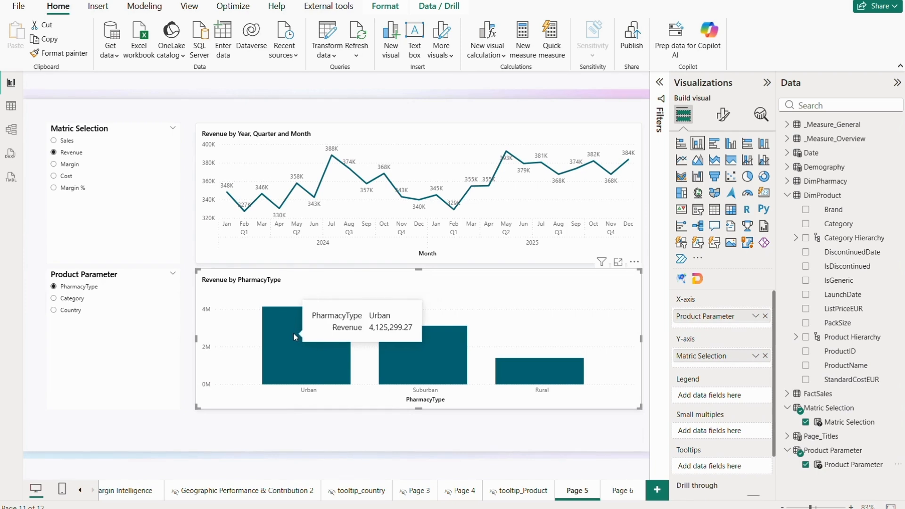
left_click(65, 169)
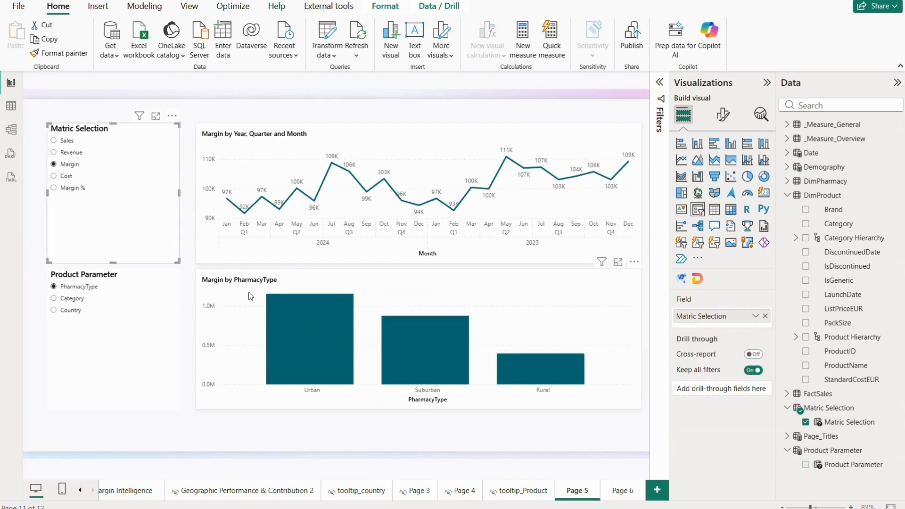
left_click(64, 177)
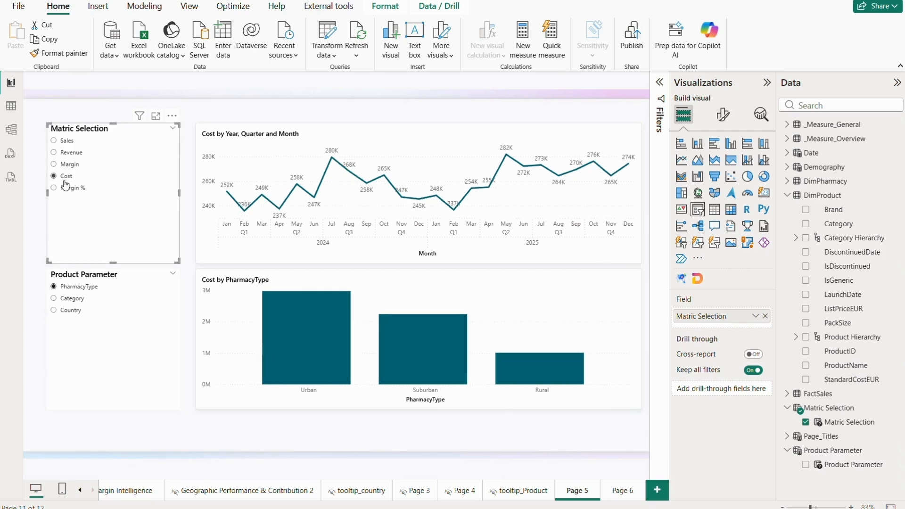
left_click(79, 303)
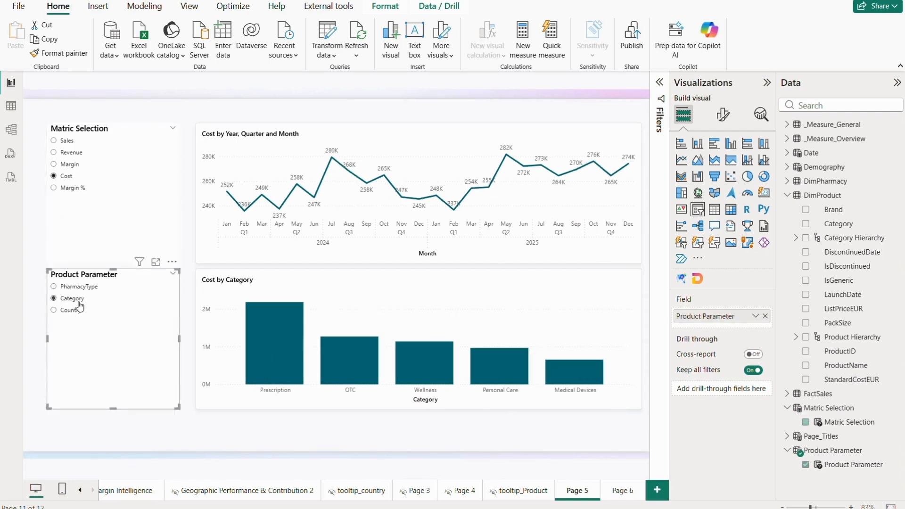
left_click(71, 316)
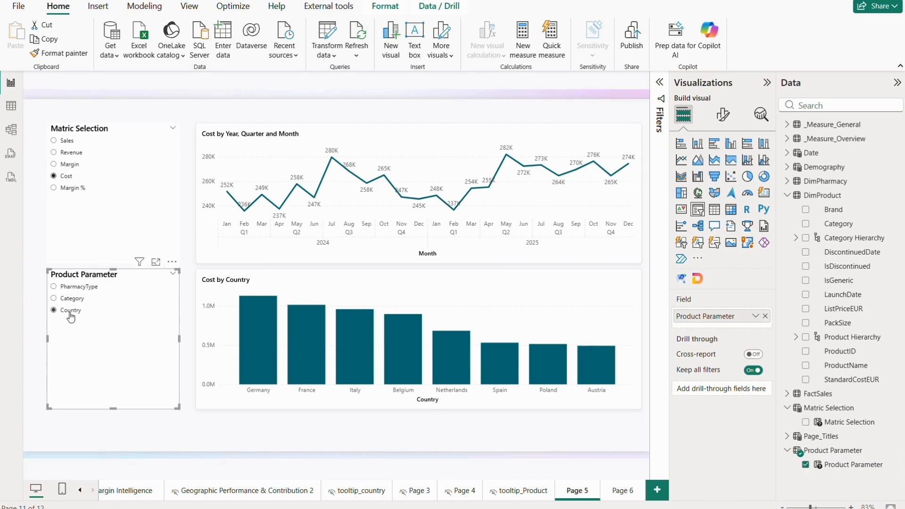
left_click(334, 441)
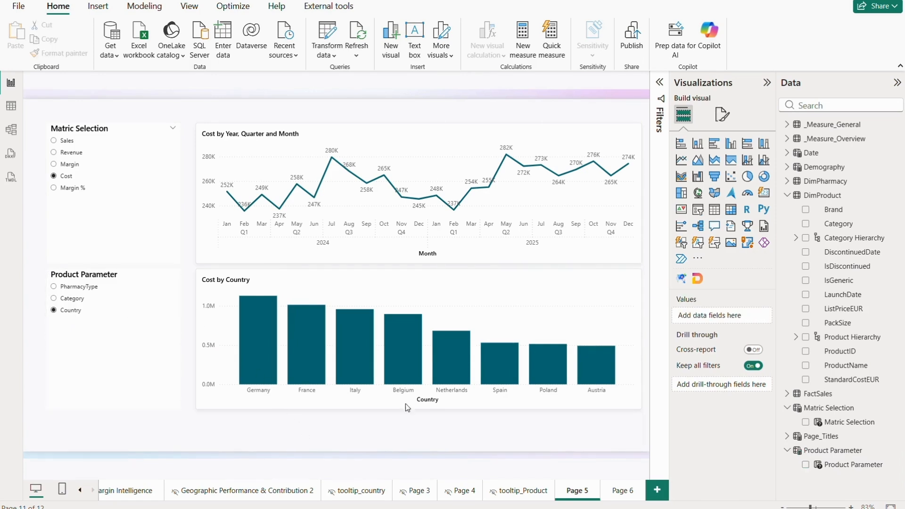
- Move Product Parameter from the column chart's X-axis to its legend and put Date Hierarchy on the X-axis
left_click(587, 308)
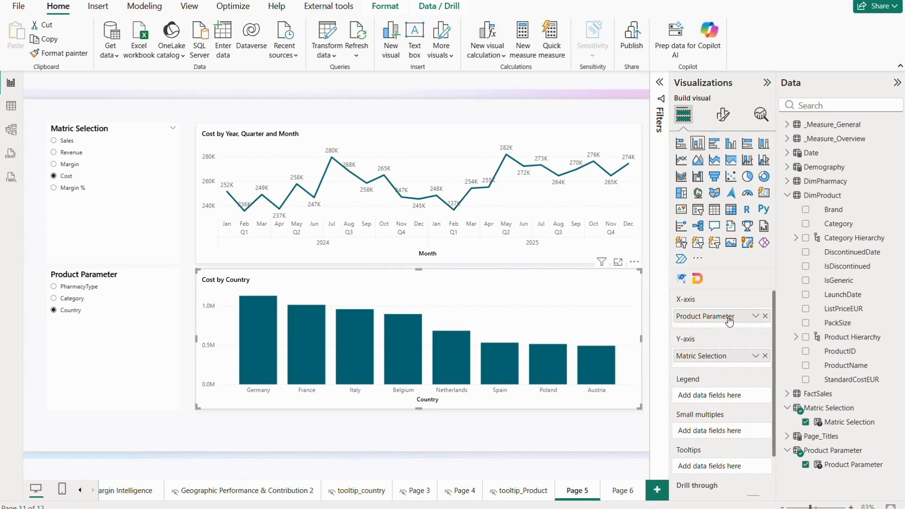
left_click_drag(729, 321, 729, 397)
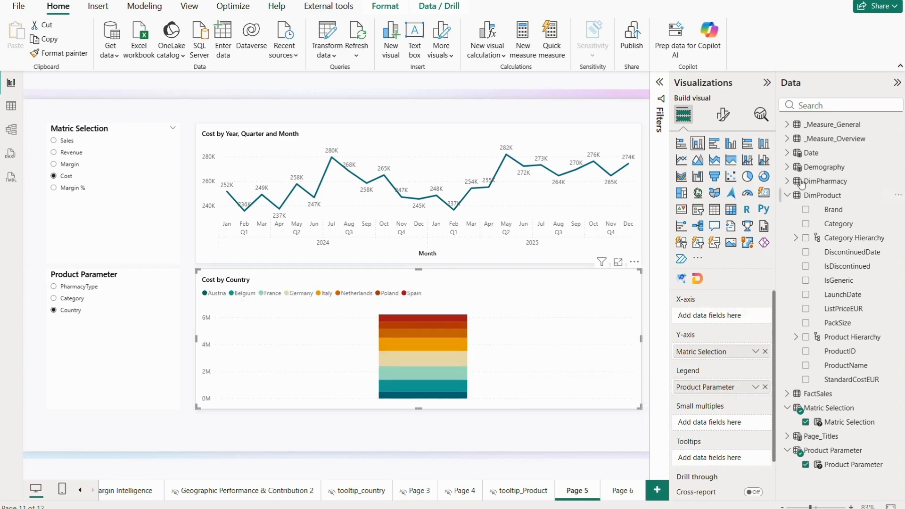
left_click(827, 105)
type("date")
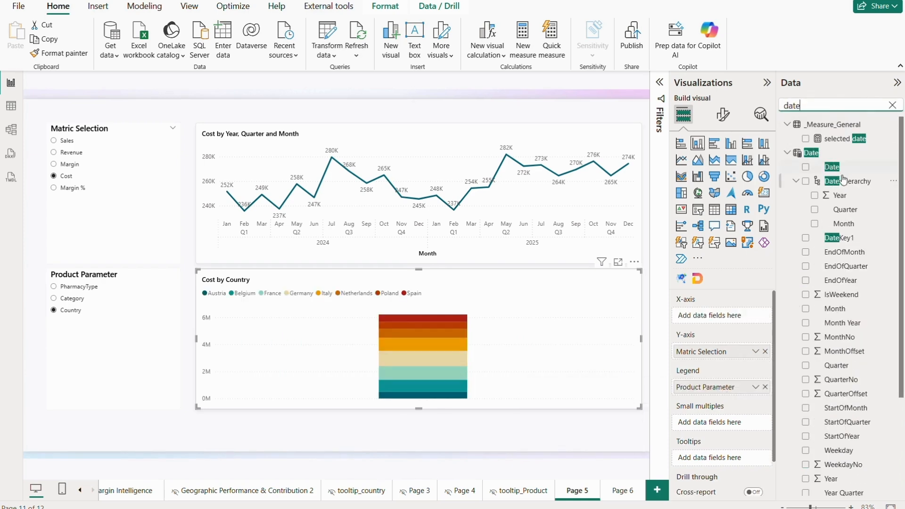
left_click_drag(845, 182, 740, 319)
left_click(891, 105)
left_click(898, 83)
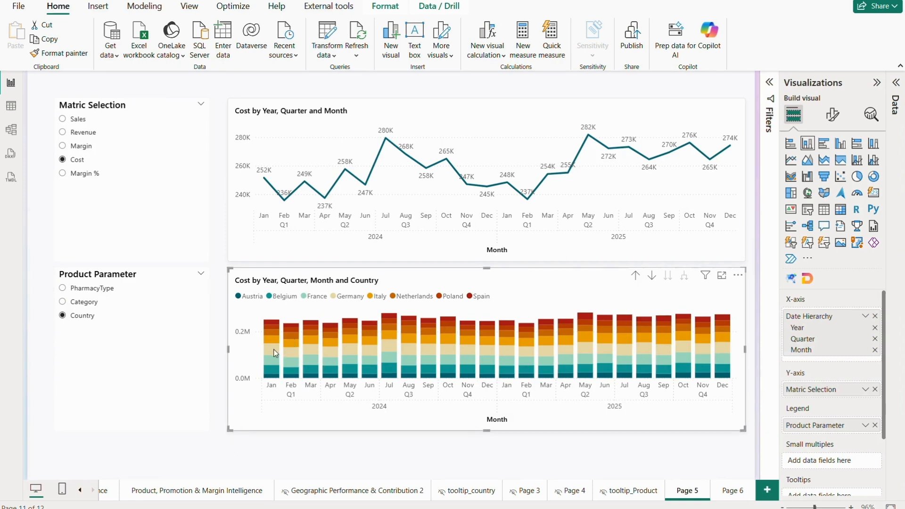
- Switch the Product Parameter slicer to Category and then PharmacyType, drilling the column chart up to quarter level in between
left_click(90, 305)
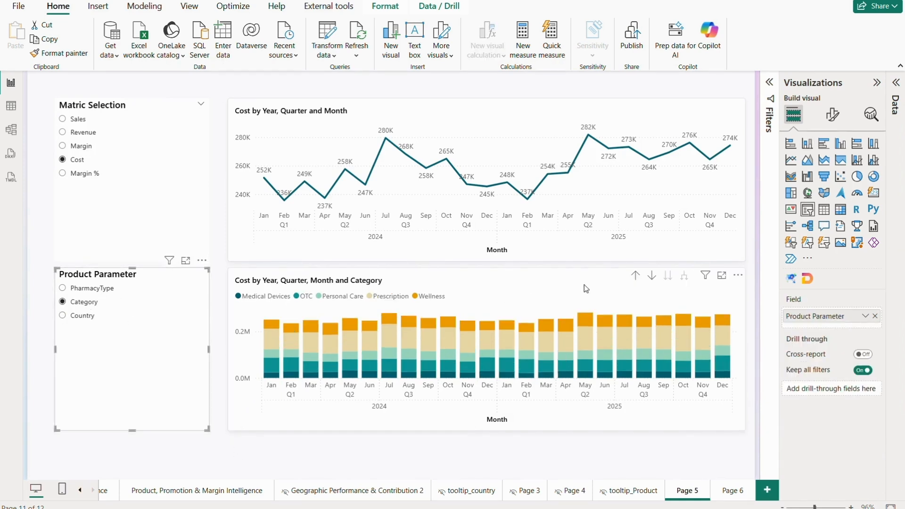
left_click(636, 275)
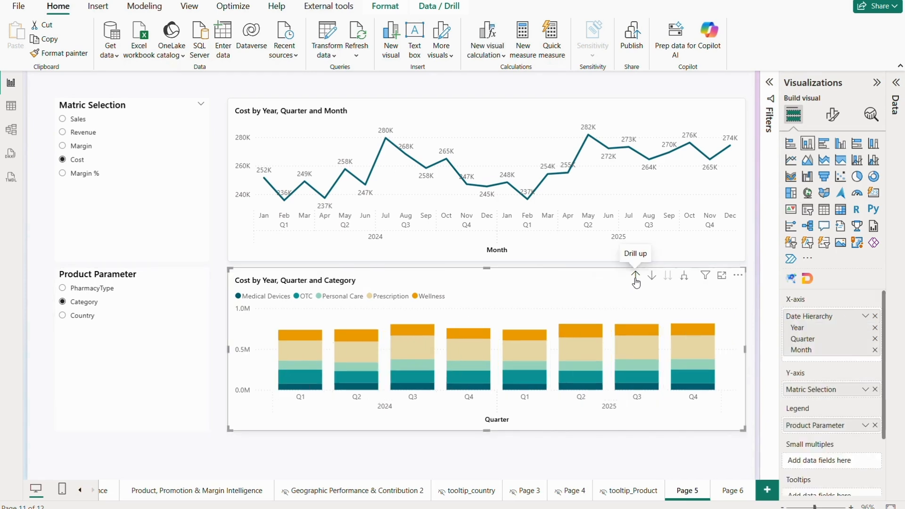
left_click(368, 450)
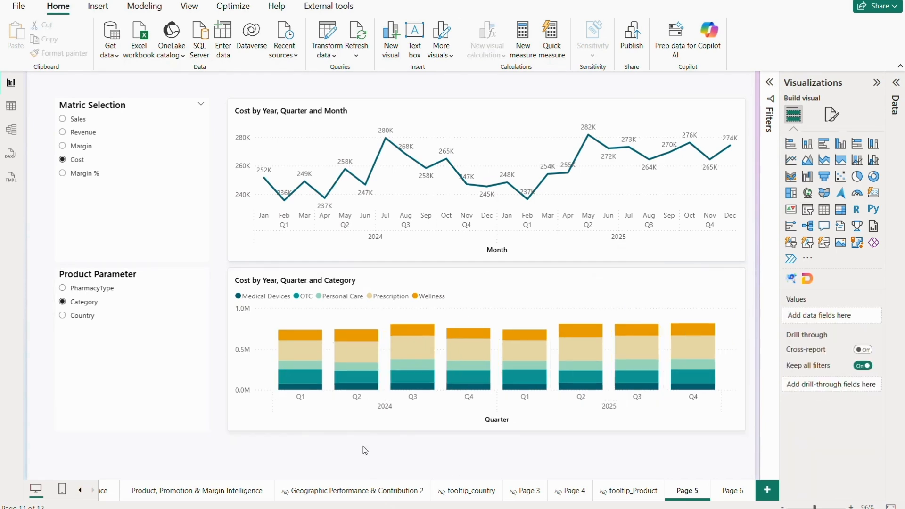
left_click(98, 292)
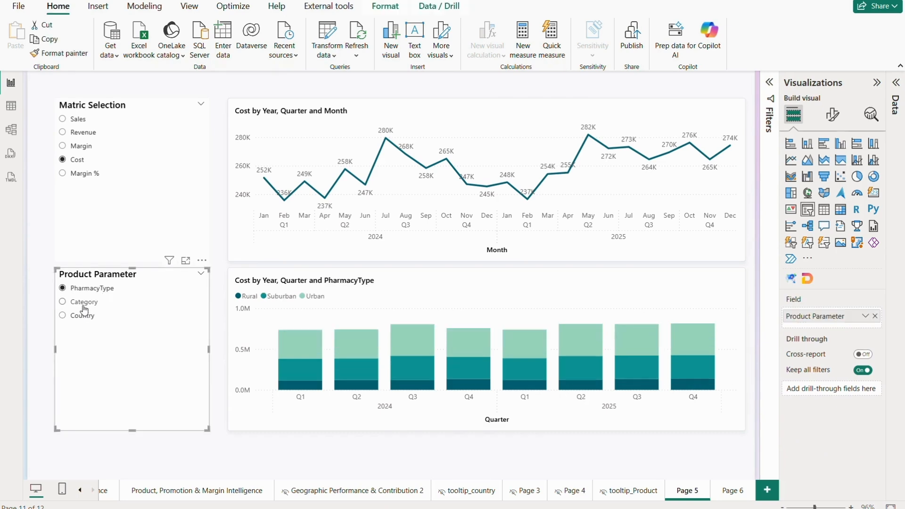
- Switch the Product Parameter slicer to Category and back to PharmacyType to compare the column chart's breakdowns
left_click(84, 302)
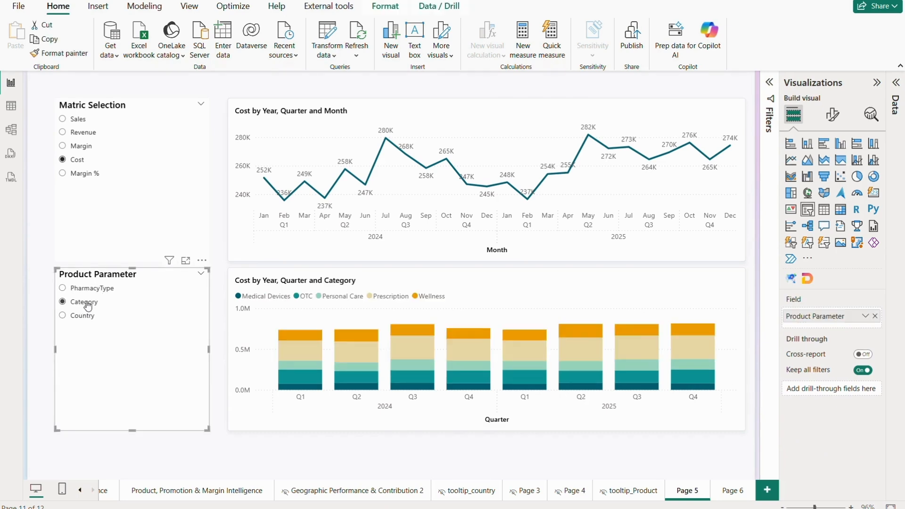
left_click(99, 291)
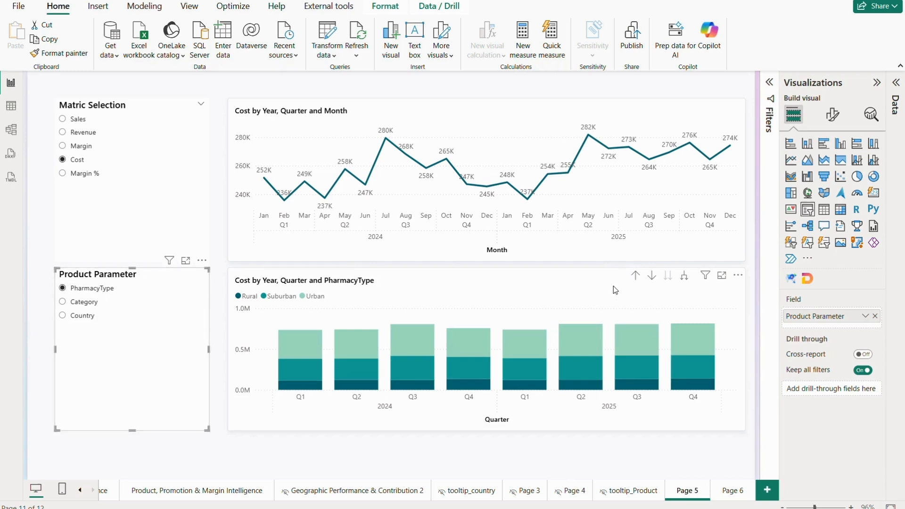
- Turn on data labels for the stacked column chart
left_click(558, 293)
left_click(835, 115)
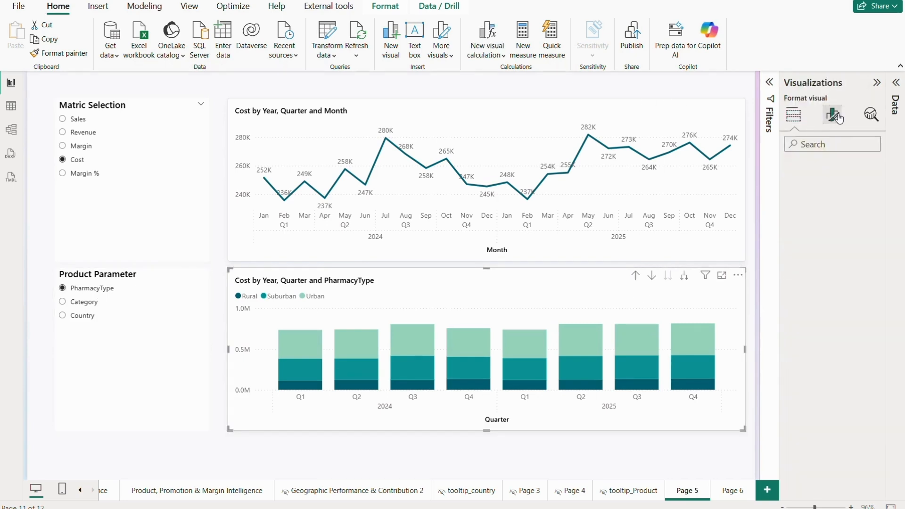
left_click(873, 390)
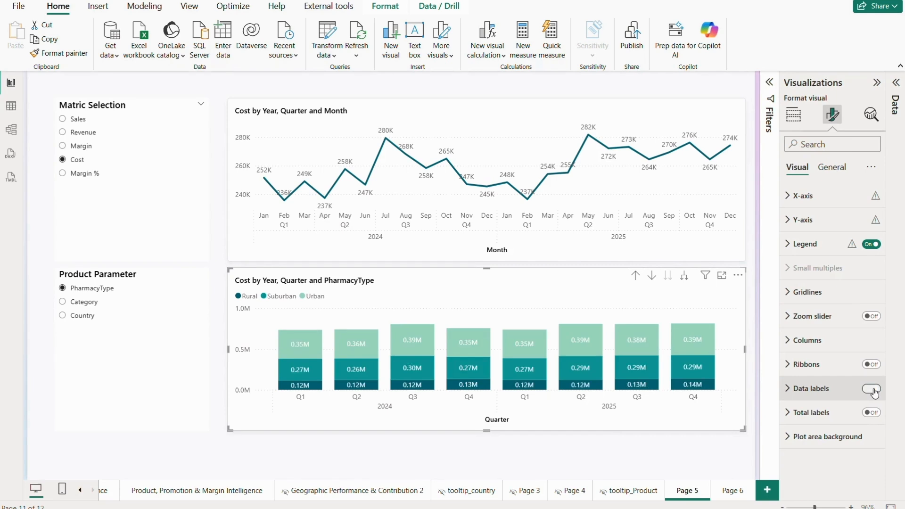
left_click(350, 447)
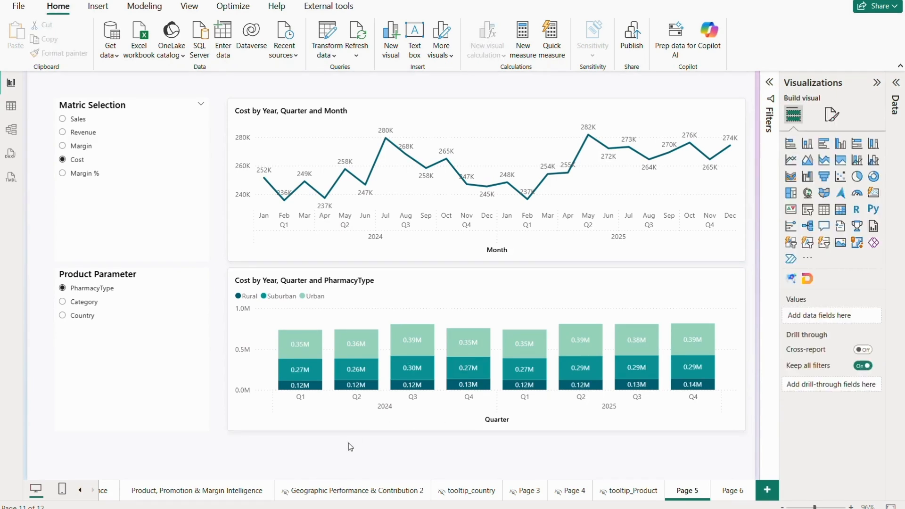
- Switch the Matric Selection slicer to Margin and then to Revenue
left_click(83, 148)
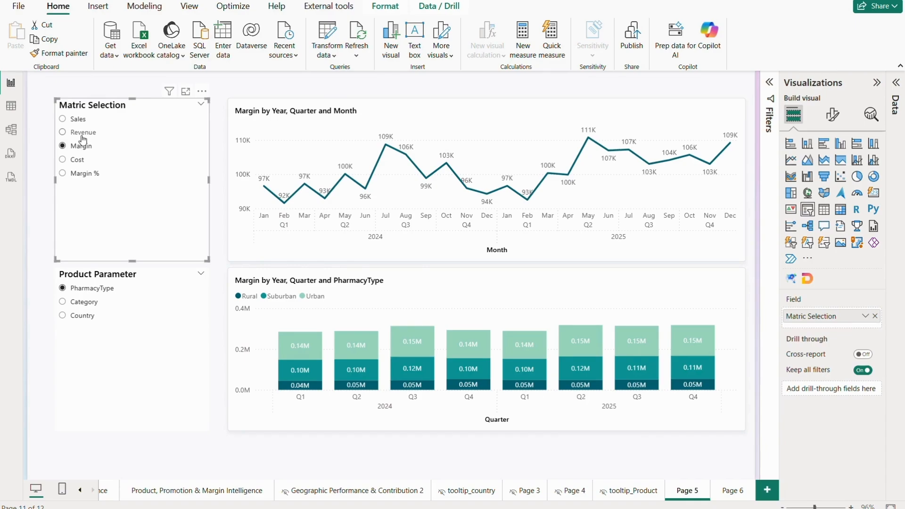
left_click(84, 133)
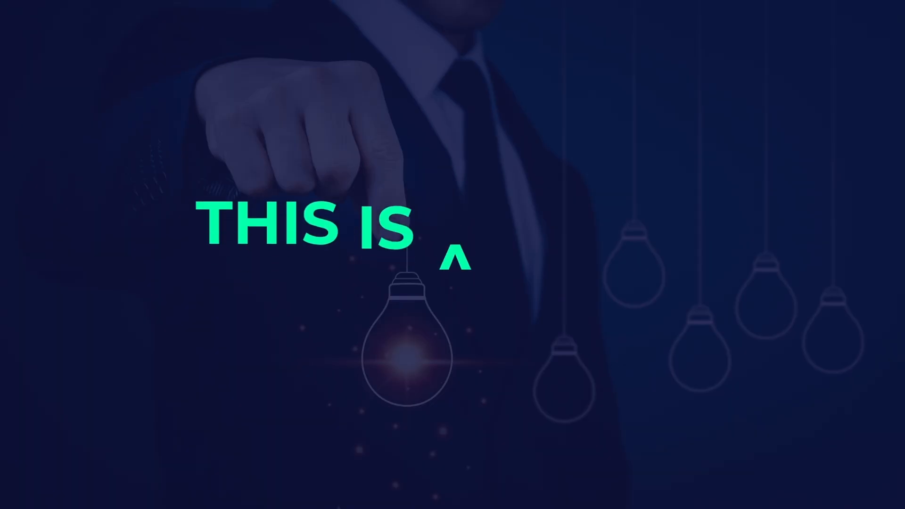